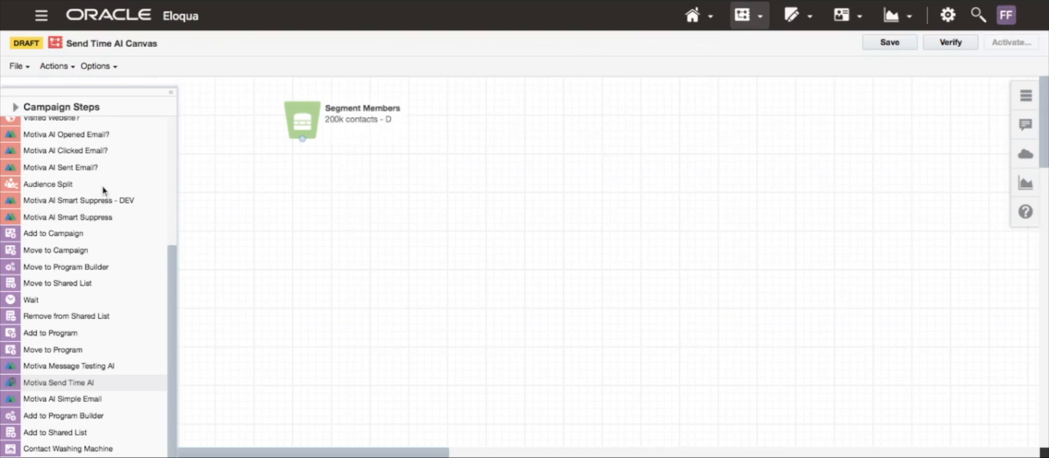
- Browse the Campaign Steps palette, switching between its grouped and flat list views
scroll(104, 190, up, 5)
click(15, 106)
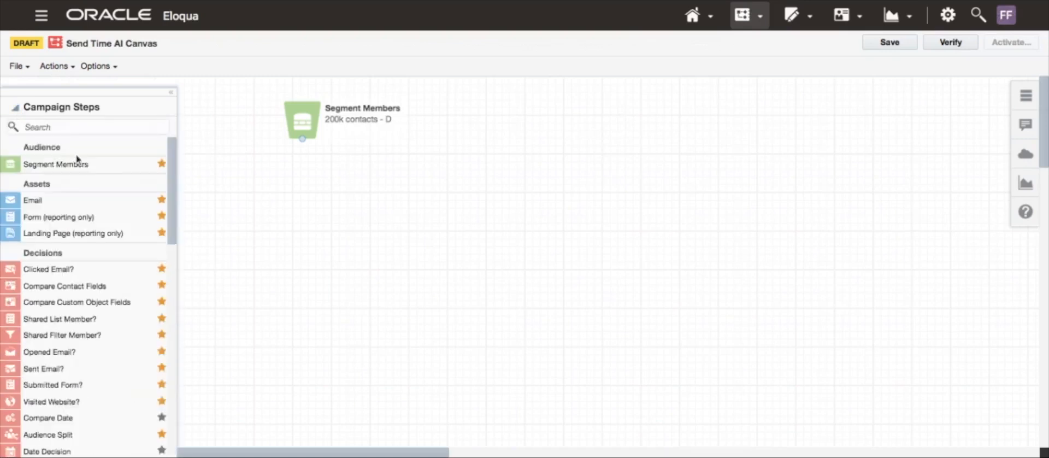
scroll(119, 235, down, 10)
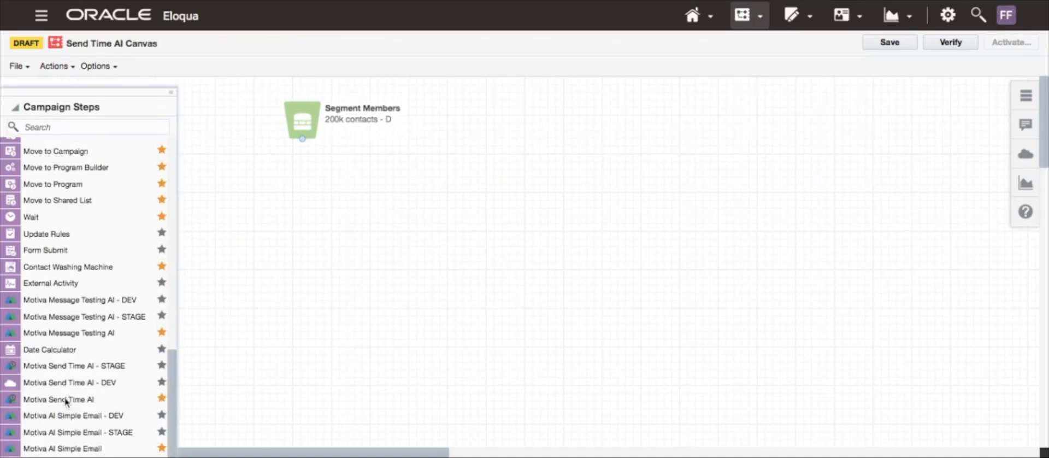
scroll(82, 350, up, 10)
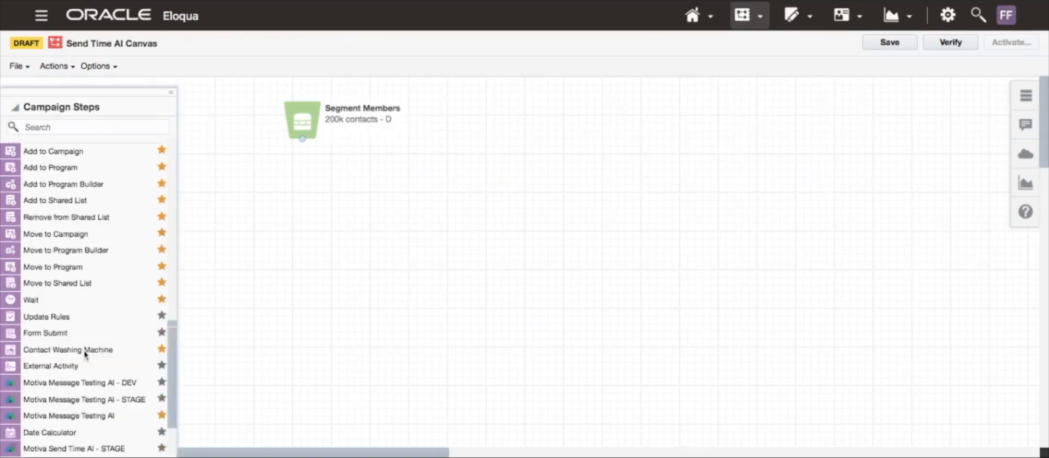
click(15, 108)
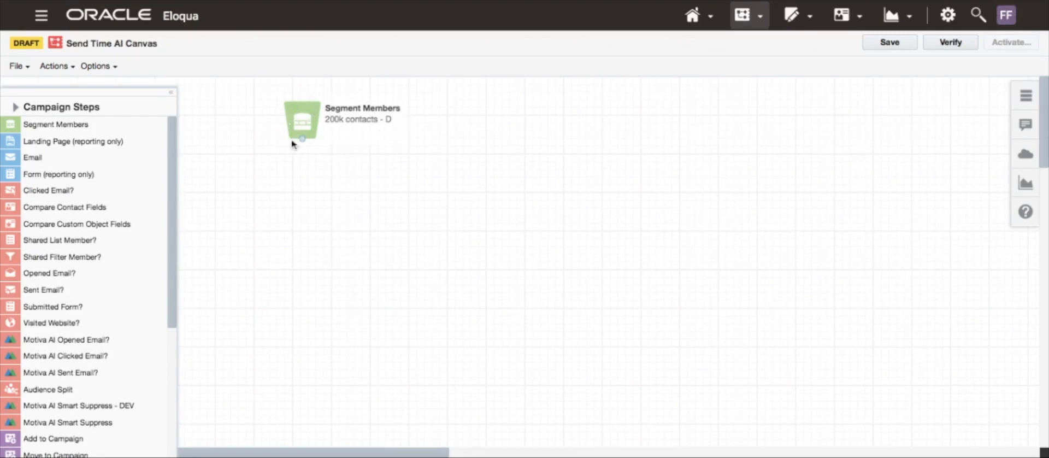
- Add a Motiva Send Time AI step to the canvas and connect Segment Members to it
drag(302, 125, 303, 122)
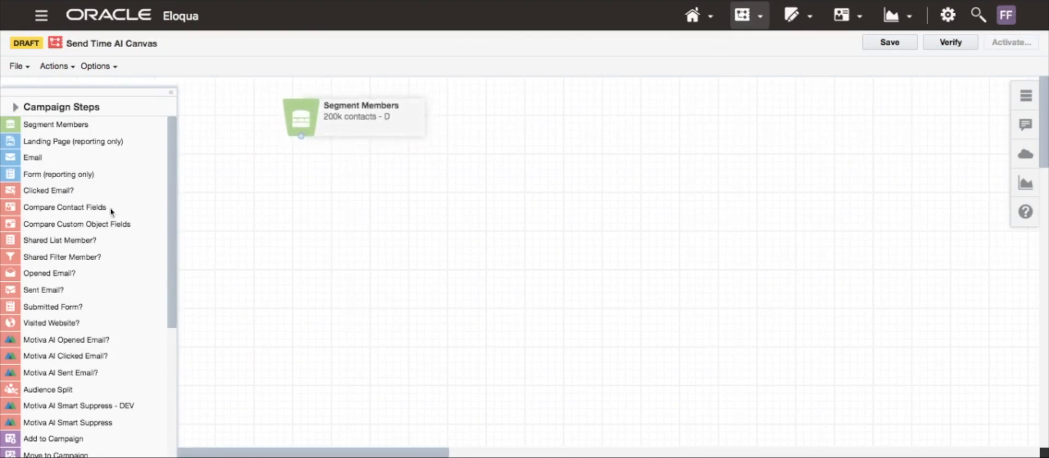
scroll(113, 251, down, 5)
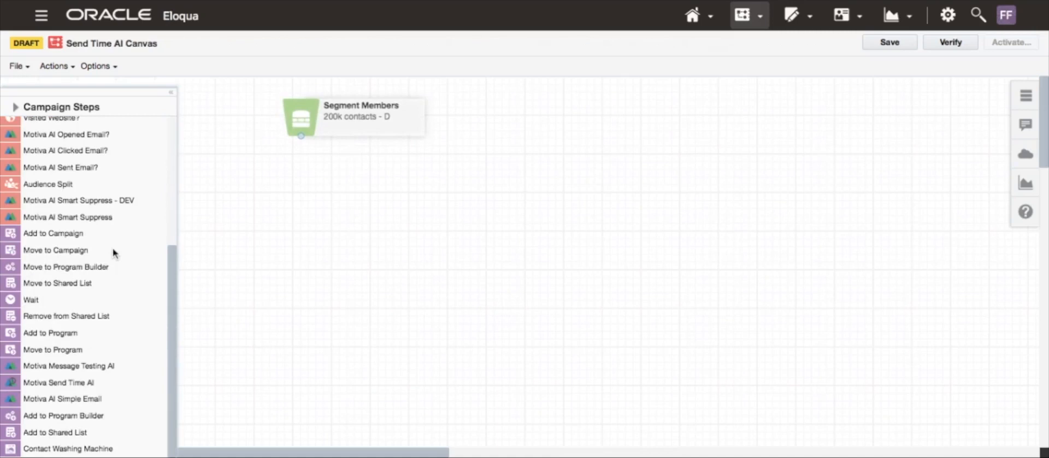
double_click(69, 386)
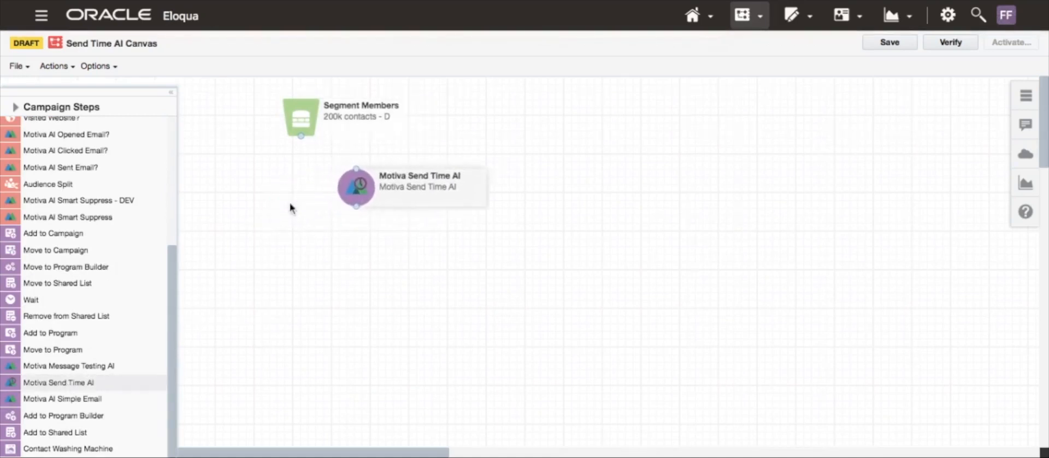
drag(301, 136, 373, 174)
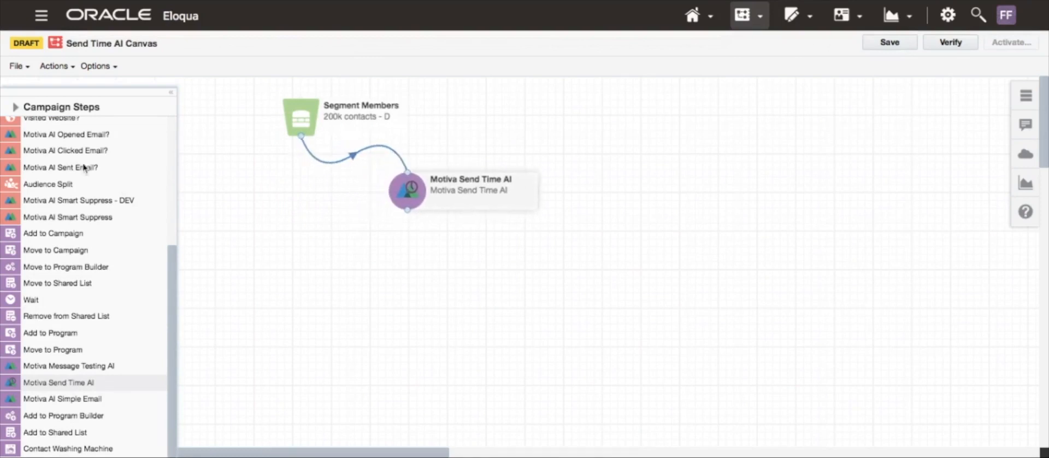
scroll(45, 205, up, 5)
drag(31, 162, 278, 208)
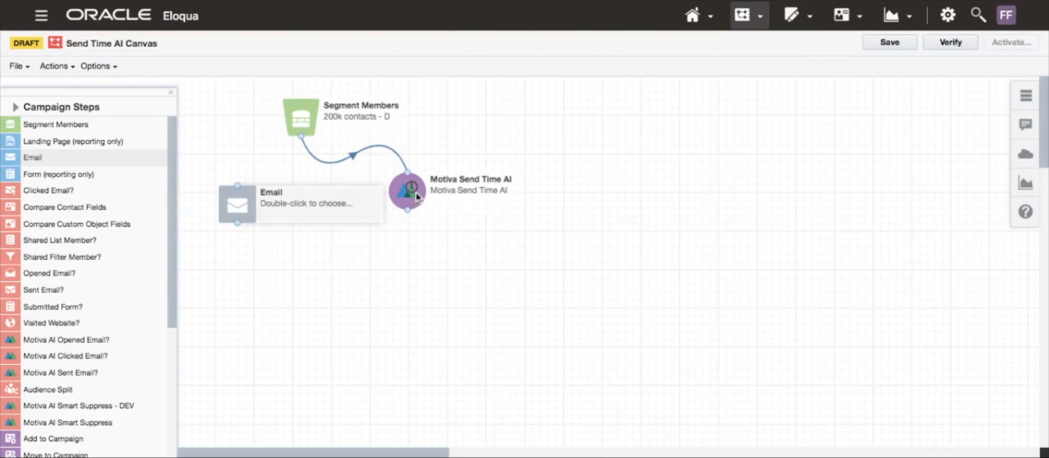
drag(416, 197, 421, 198)
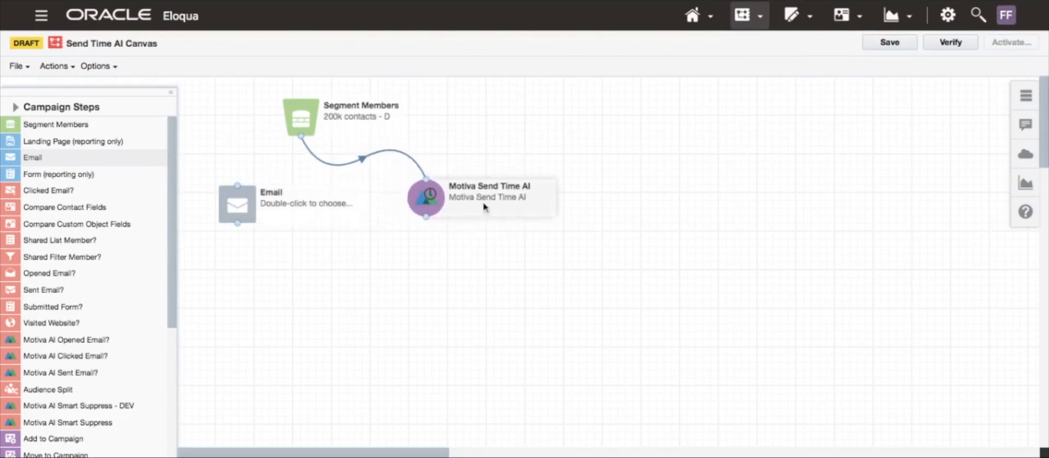
click(242, 208)
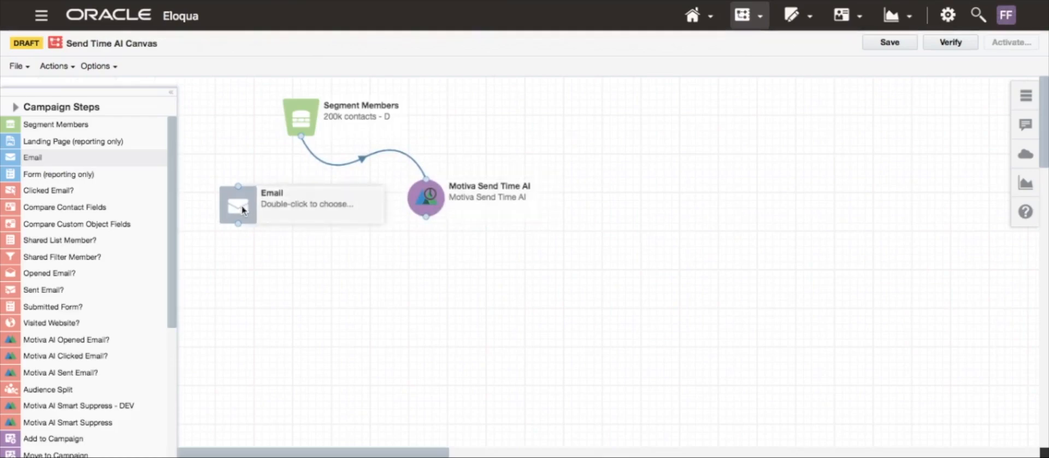
key(Delete)
click(650, 288)
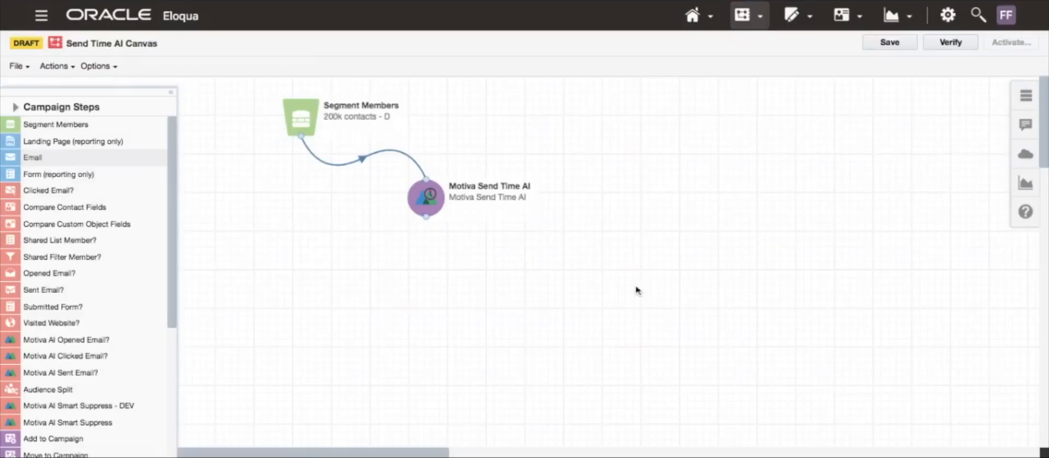
- Reposition the Motiva Send Time AI step and open its cloud action configuration
drag(434, 203, 384, 203)
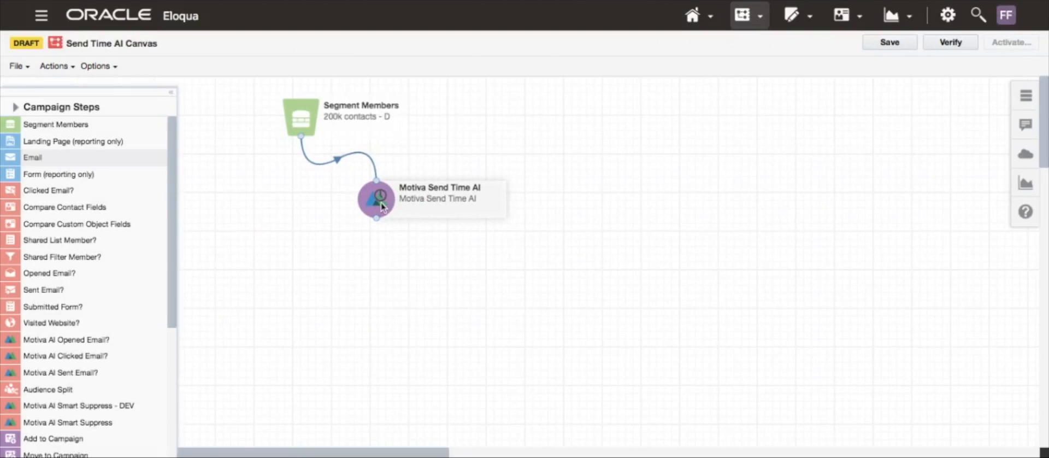
double_click(381, 207)
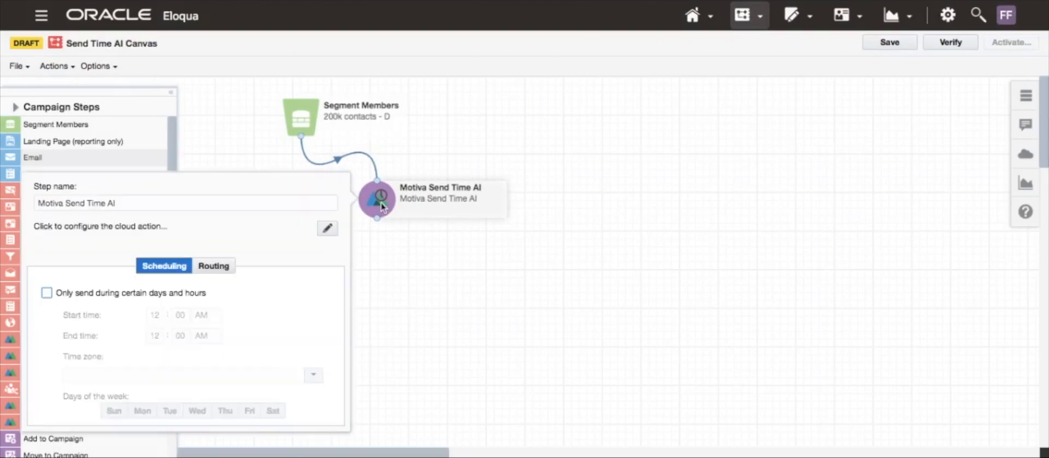
click(328, 229)
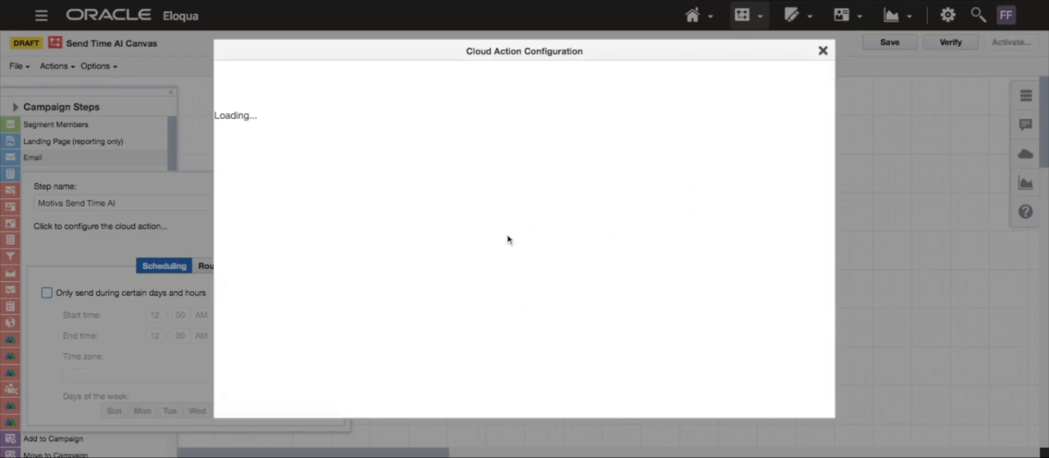
scroll(470, 249, down, 3)
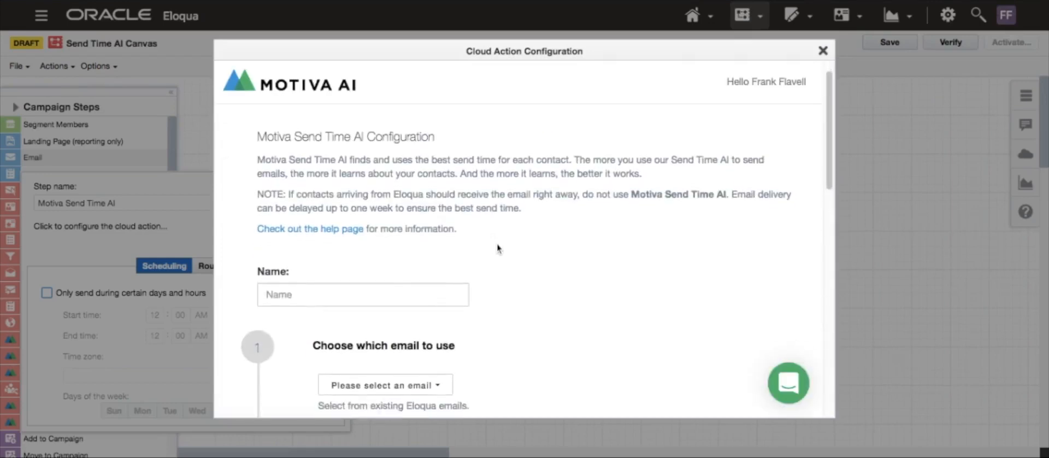
- Name the configuration Send Time AI Example Campaign - STO
click(434, 261)
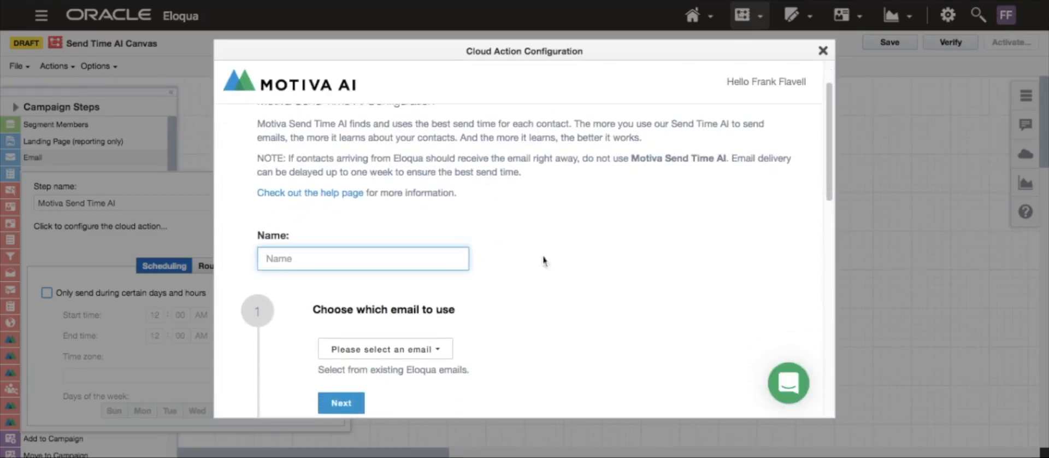
click(560, 258)
text(Send Time AI Example Campaign - STO)
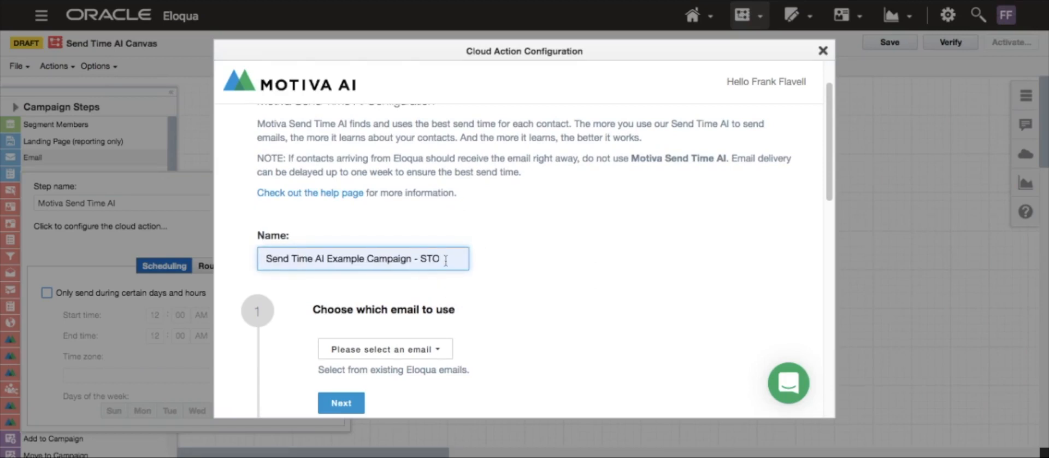
double_click(446, 261)
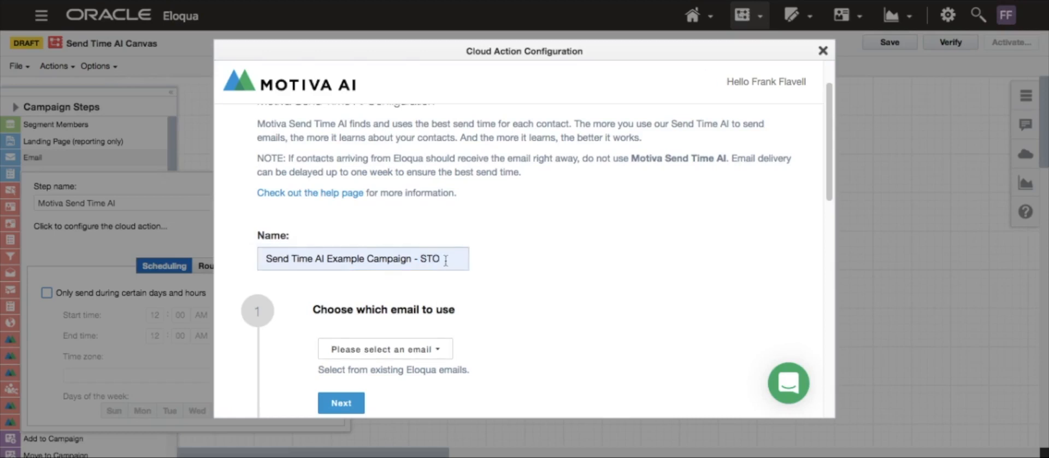
scroll(516, 280, down, 5)
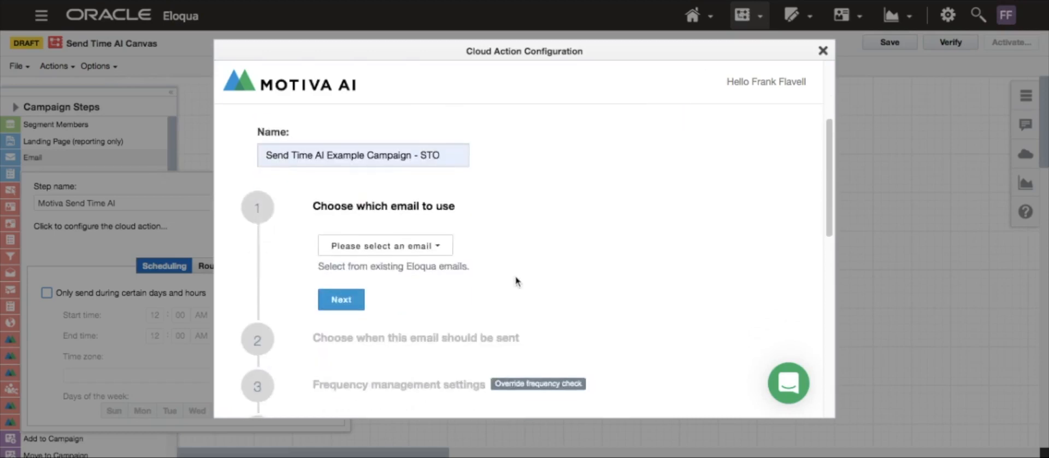
- Choose Test email as the email to use and open the section for when the email should be sent
click(437, 232)
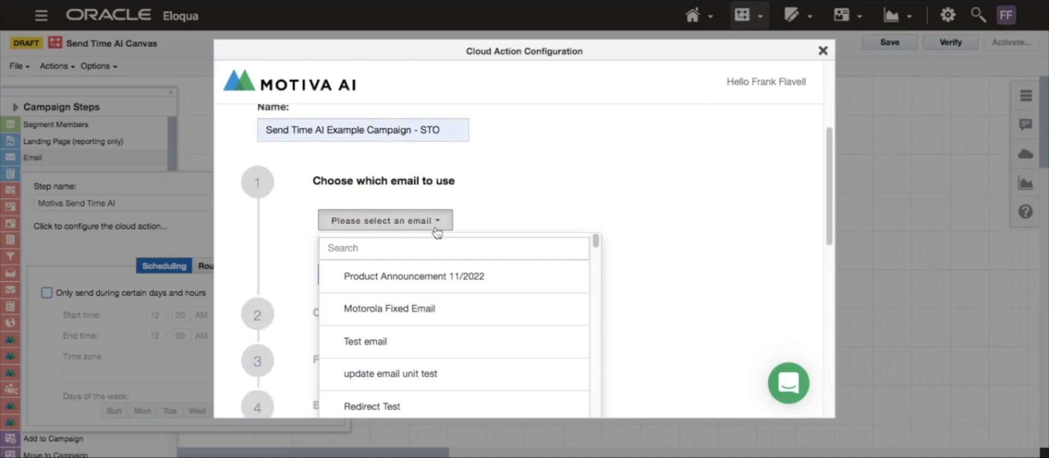
scroll(450, 342, down, 1)
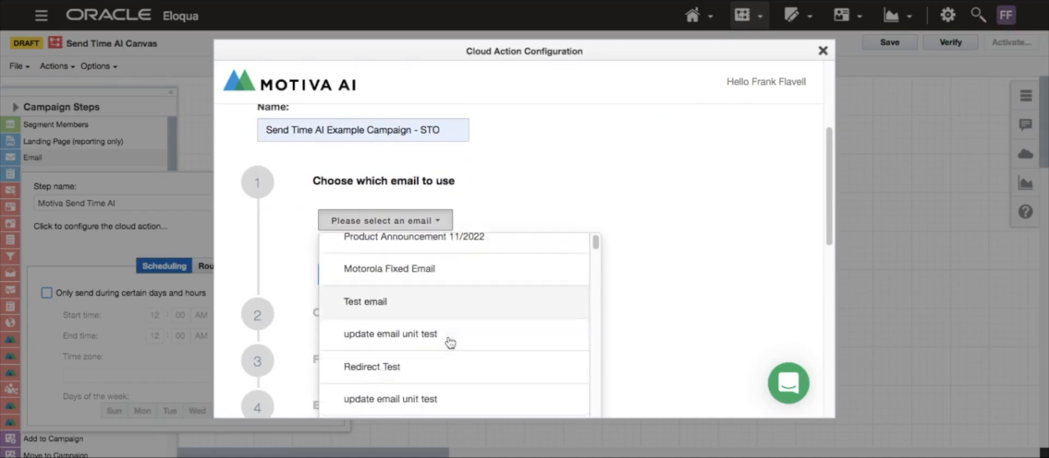
scroll(445, 328, down, 1)
scroll(453, 301, up, 2)
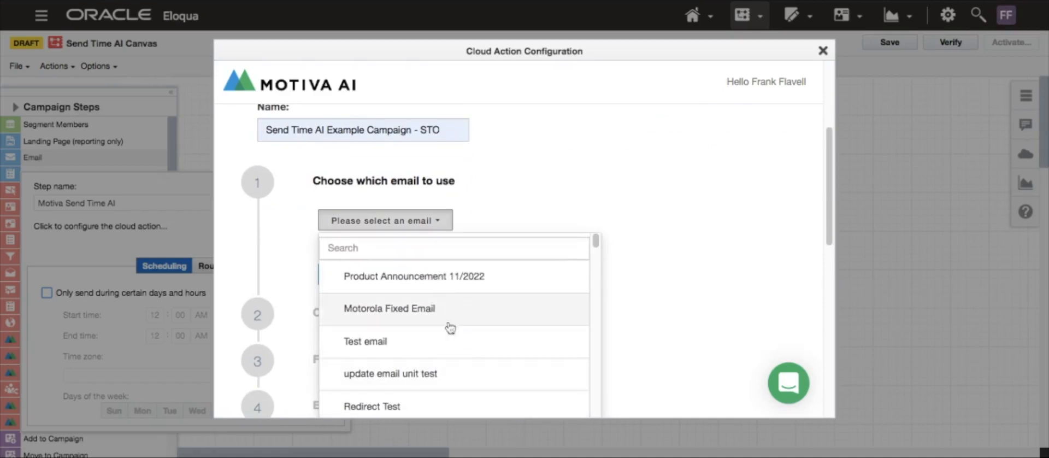
click(441, 343)
scroll(503, 311, down, 1)
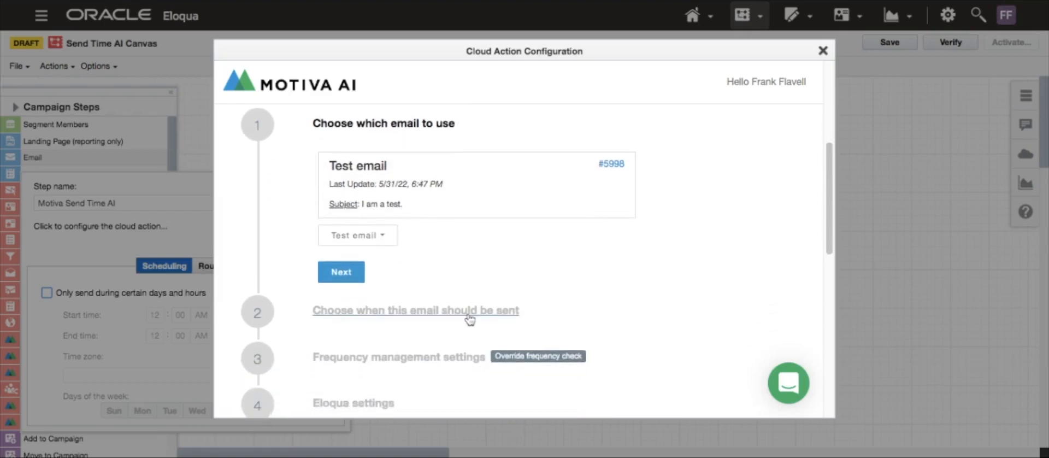
click(374, 311)
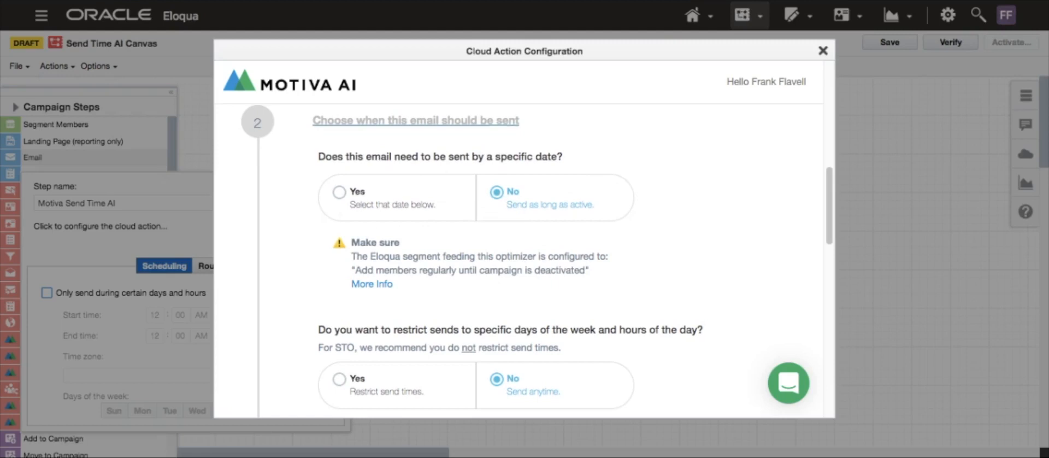
click(339, 192)
scroll(655, 253, down, 2)
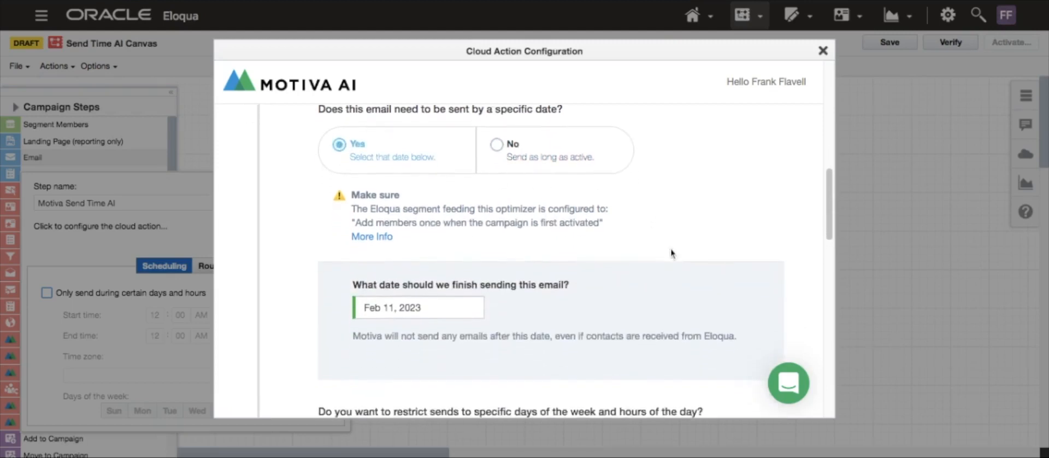
click(428, 300)
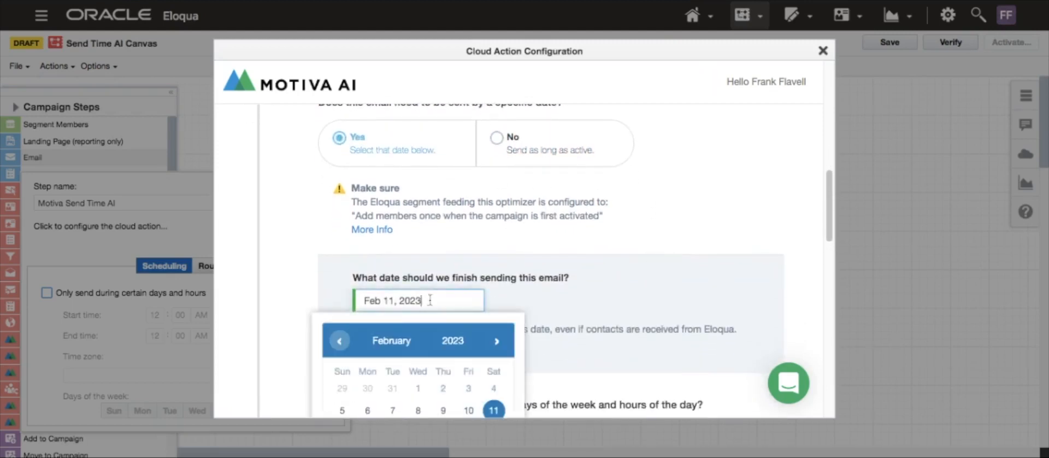
scroll(550, 289, down, 2)
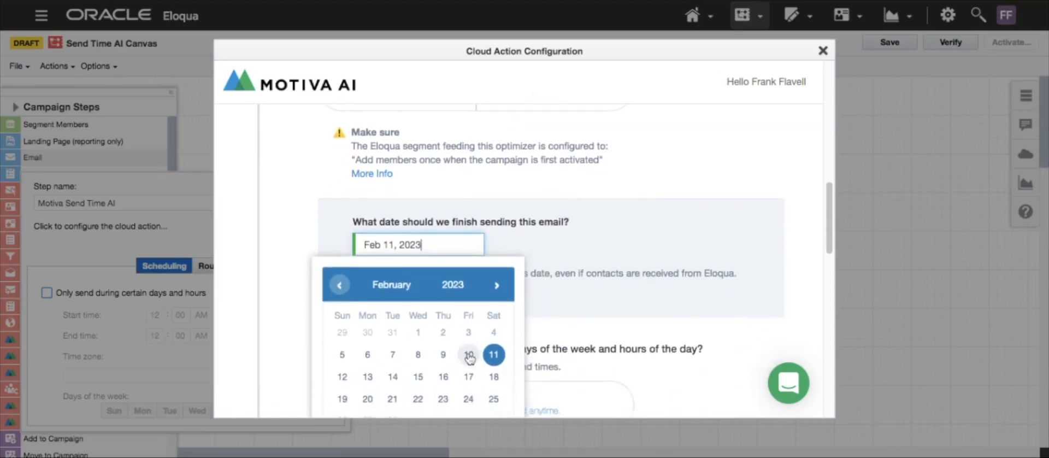
click(626, 206)
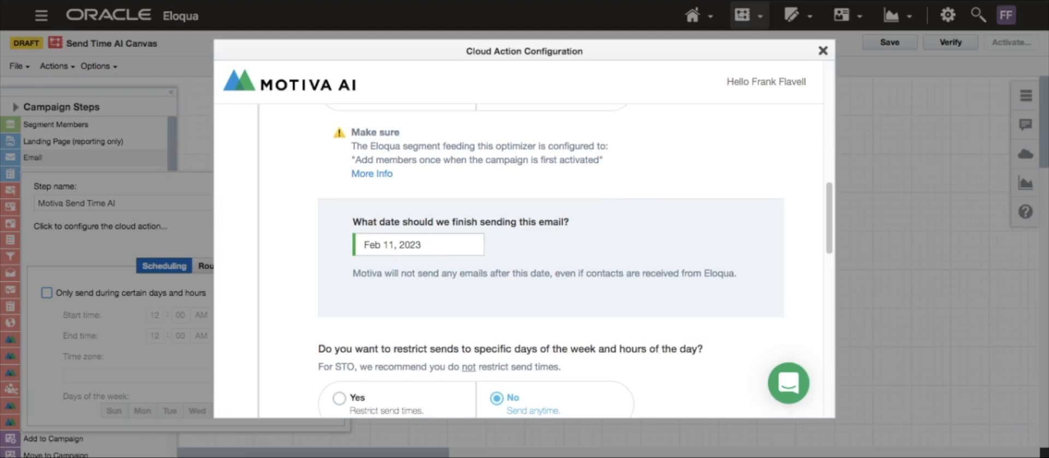
scroll(549, 261, up, 1)
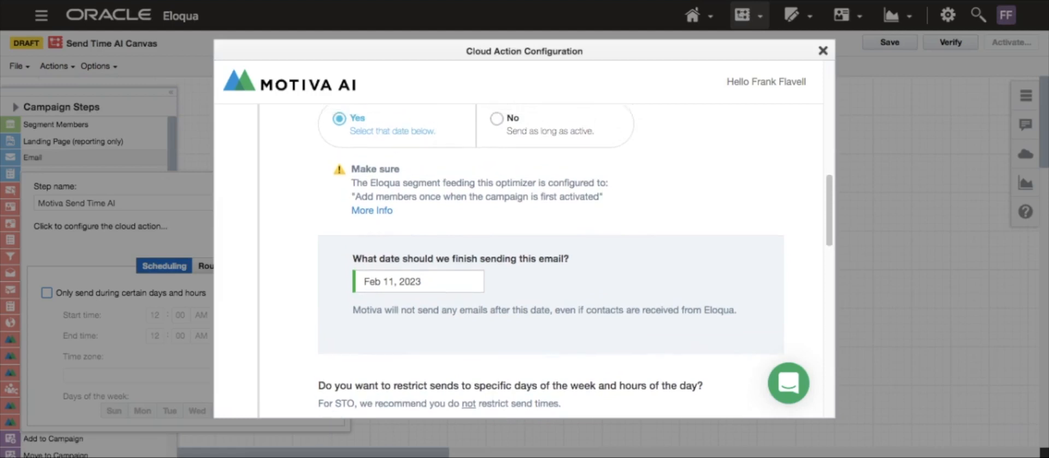
scroll(549, 261, up, 1)
click(534, 133)
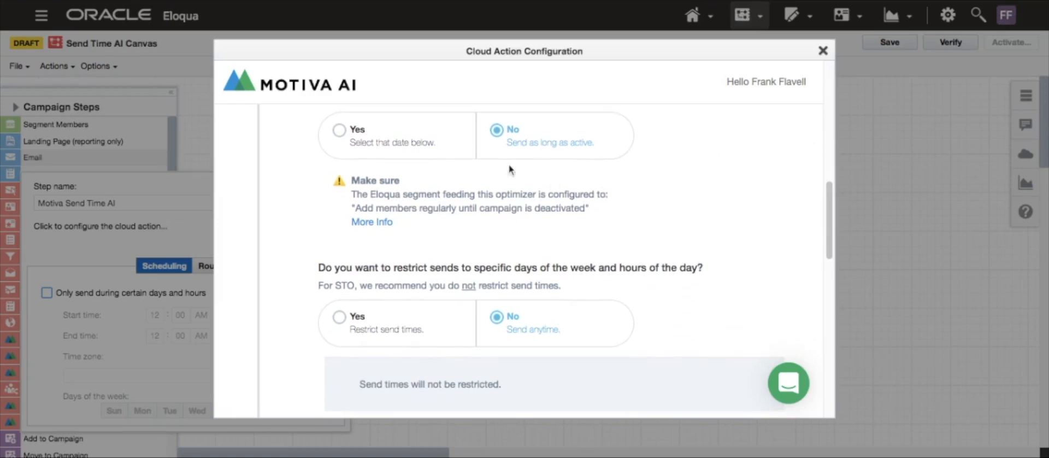
- Restrict sends to specific days of the week, excluding Sunday and Saturday
scroll(723, 171, down, 5)
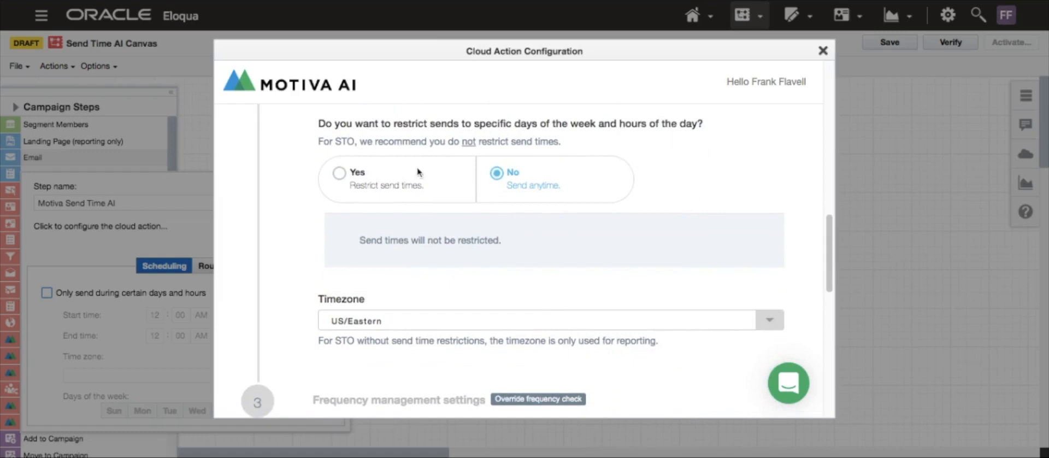
click(338, 175)
scroll(515, 180, down, 2)
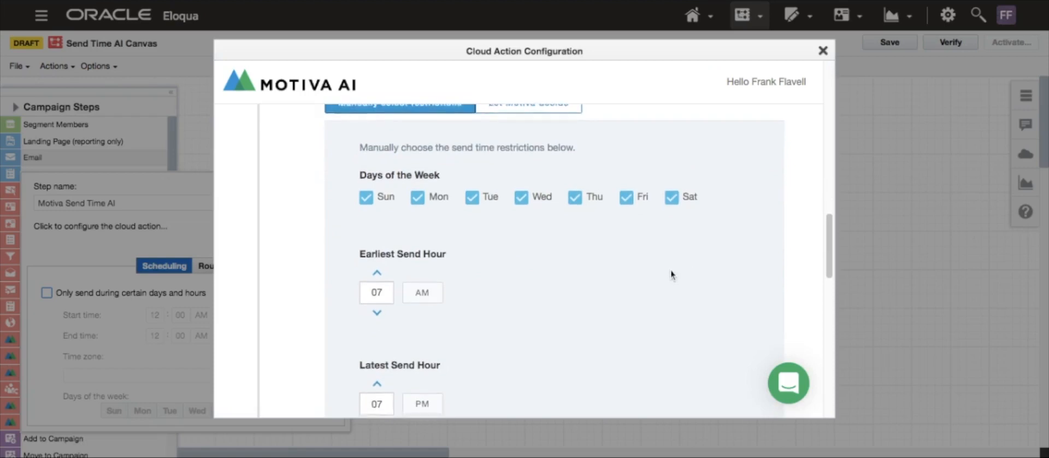
click(368, 197)
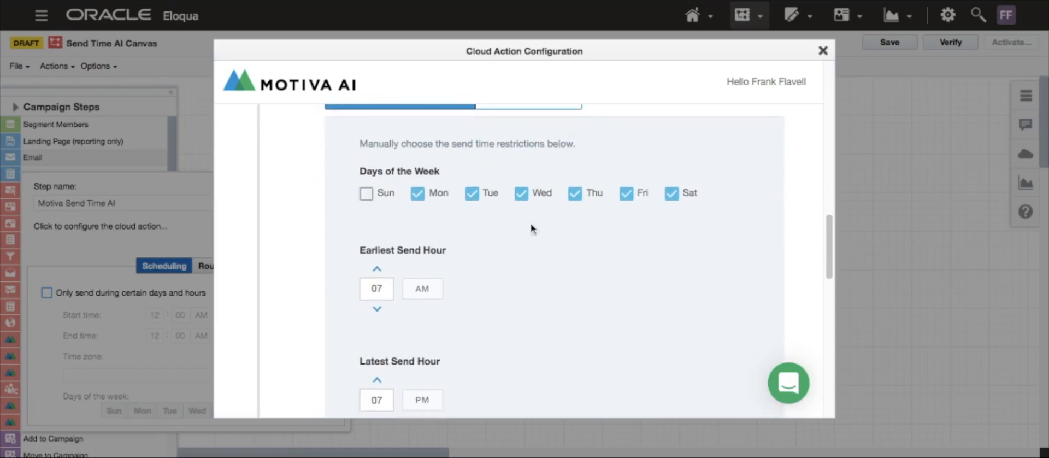
click(674, 197)
scroll(429, 253, down, 1)
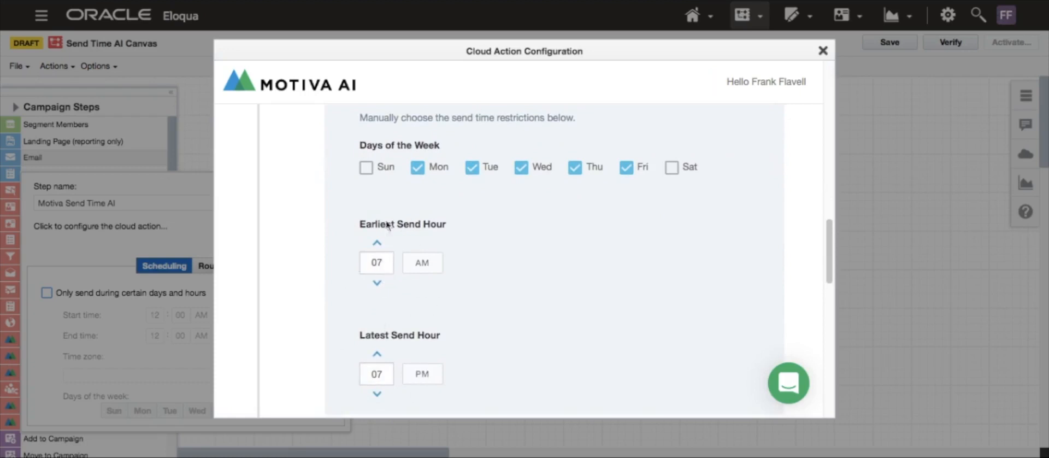
- Re-enable Sunday and Saturday as allowed send days
click(367, 170)
click(672, 168)
scroll(673, 175, up, 1)
scroll(673, 178, up, 3)
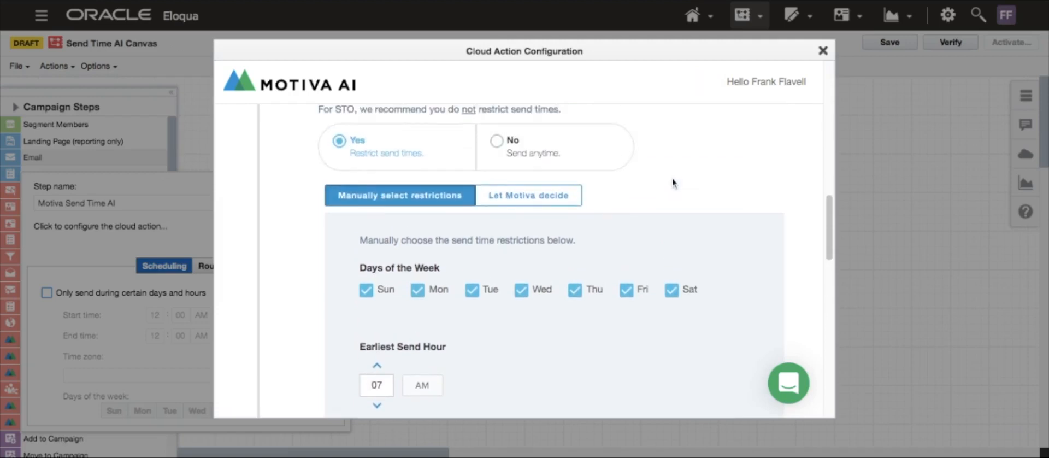
scroll(660, 228, down, 1)
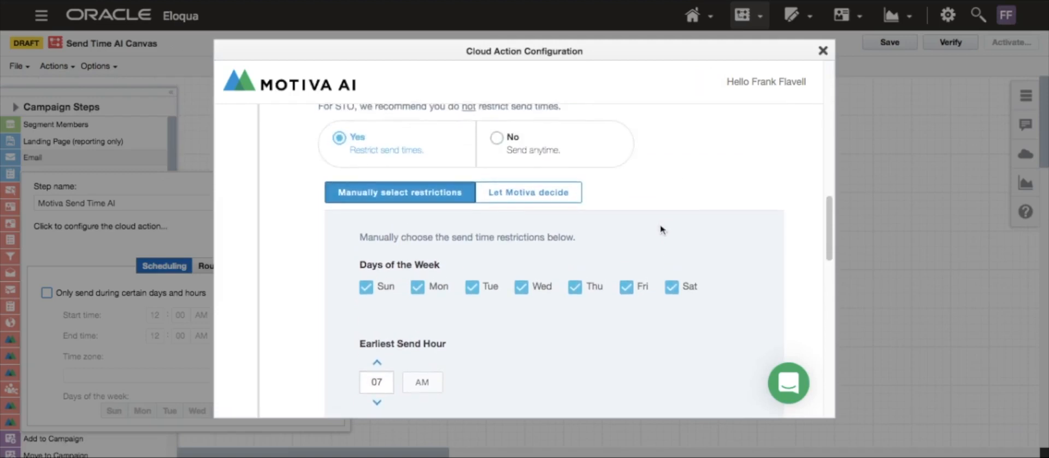
- Choose not to restrict send times so emails can be sent anytime, checking the timezone options
click(490, 140)
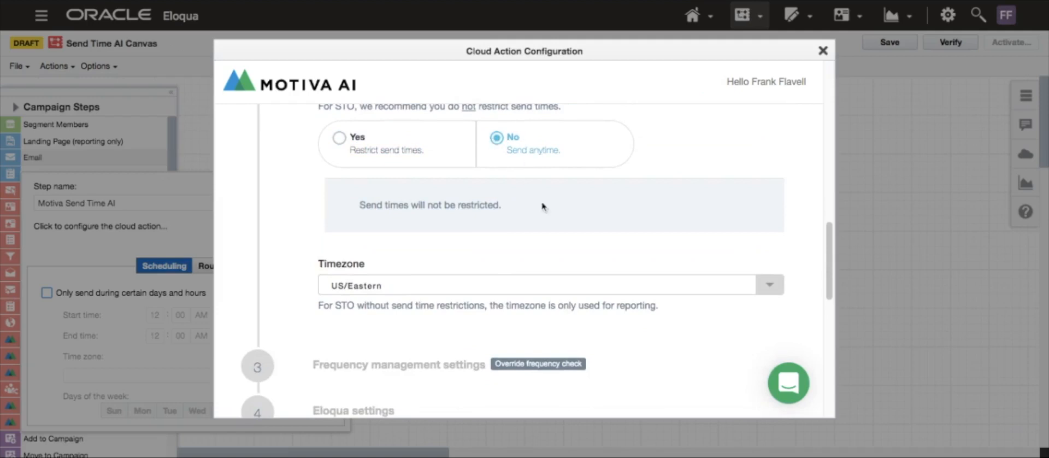
scroll(546, 210, down, 1)
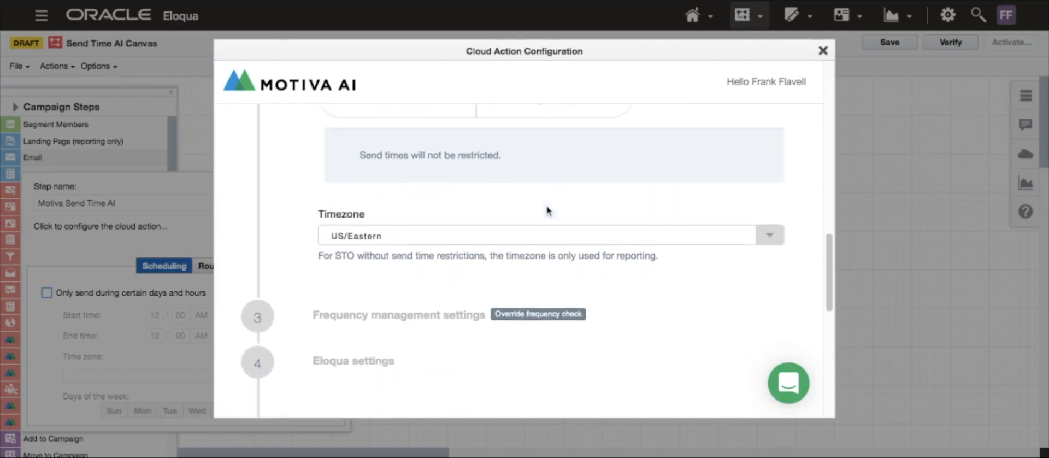
click(606, 227)
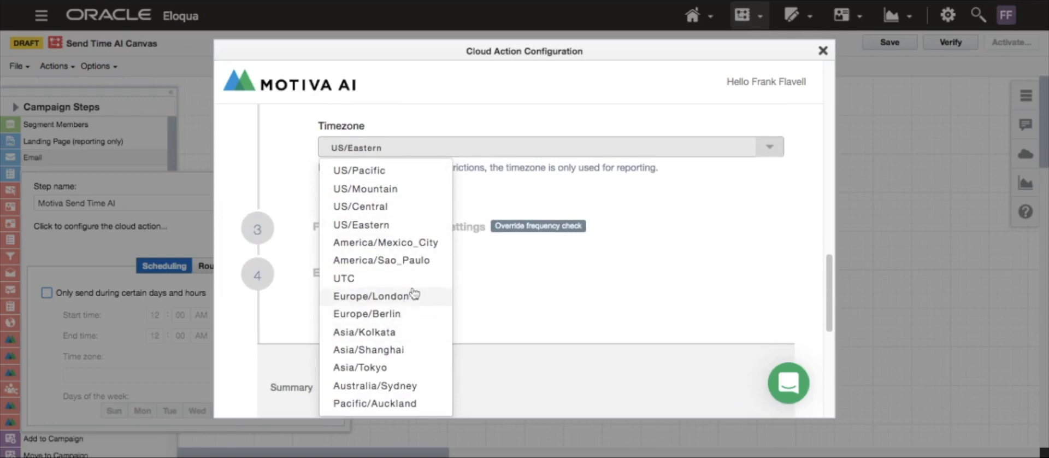
click(710, 183)
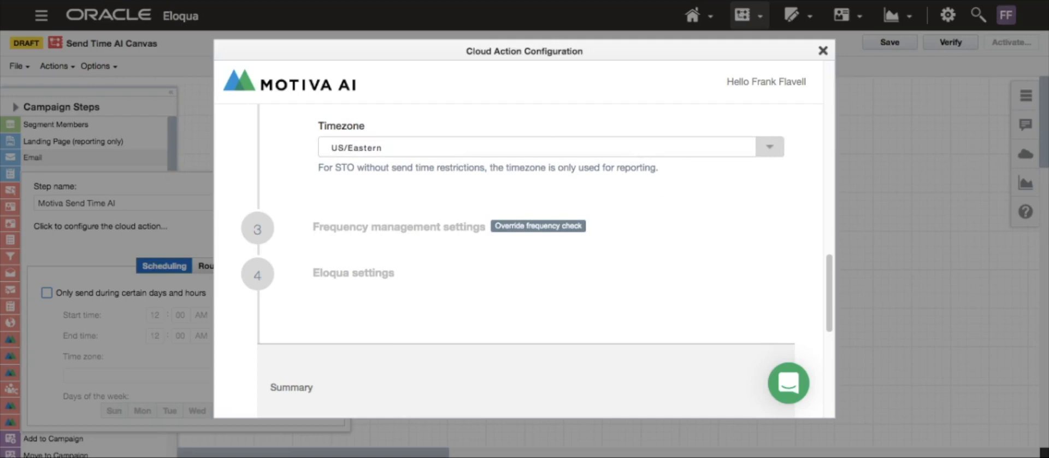
- Expand the frequency management settings and turn on Override frequency check
click(412, 229)
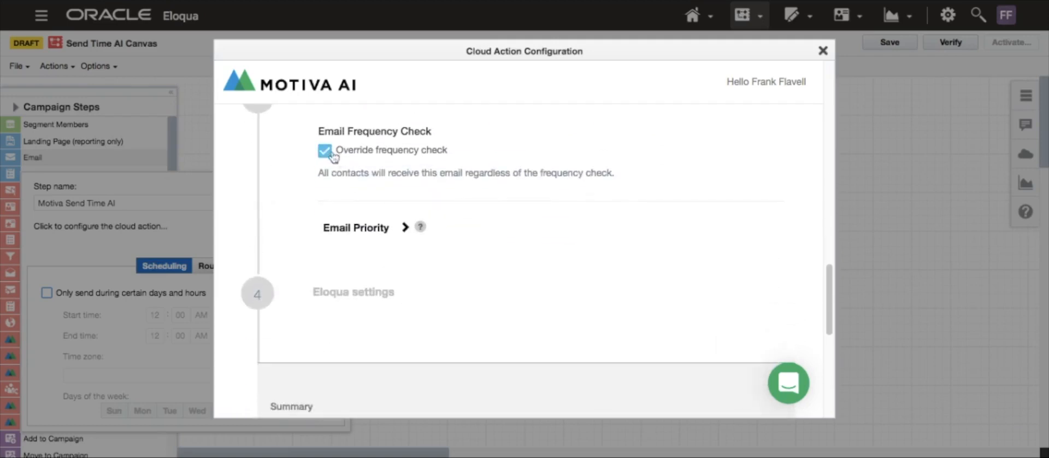
click(325, 152)
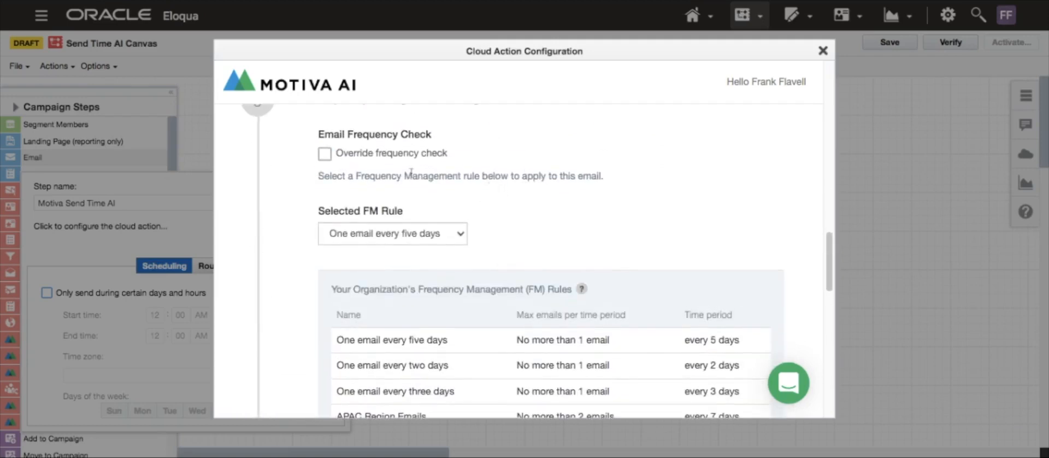
click(325, 154)
click(326, 155)
click(326, 155)
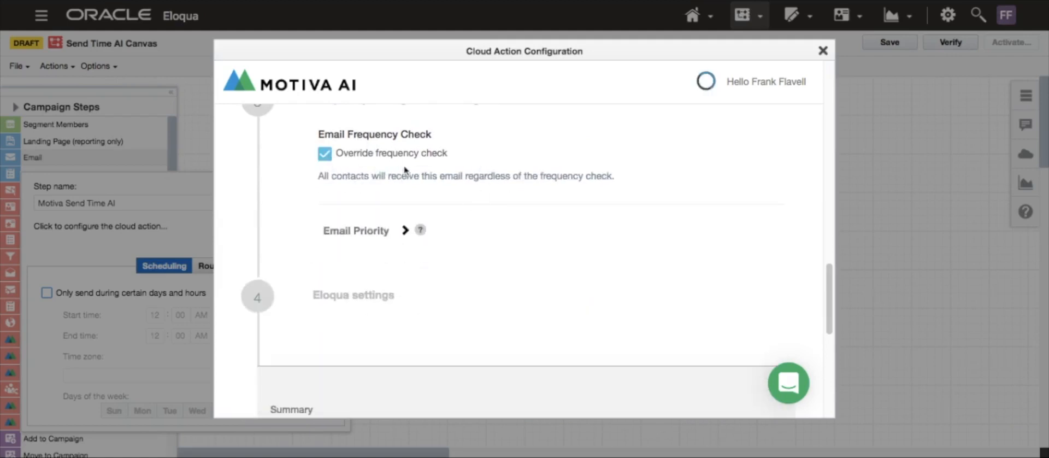
- Expand the Eloqua settings, uncheck Include List-Unsubscribe header, and close the cloud action configuration
scroll(337, 170, down, 1)
click(353, 271)
scroll(511, 226, down, 3)
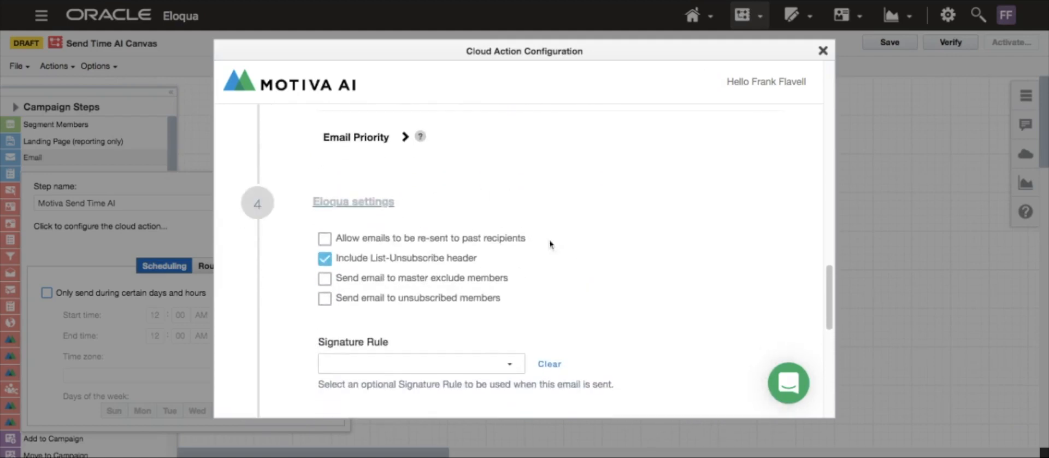
scroll(552, 268, down, 1)
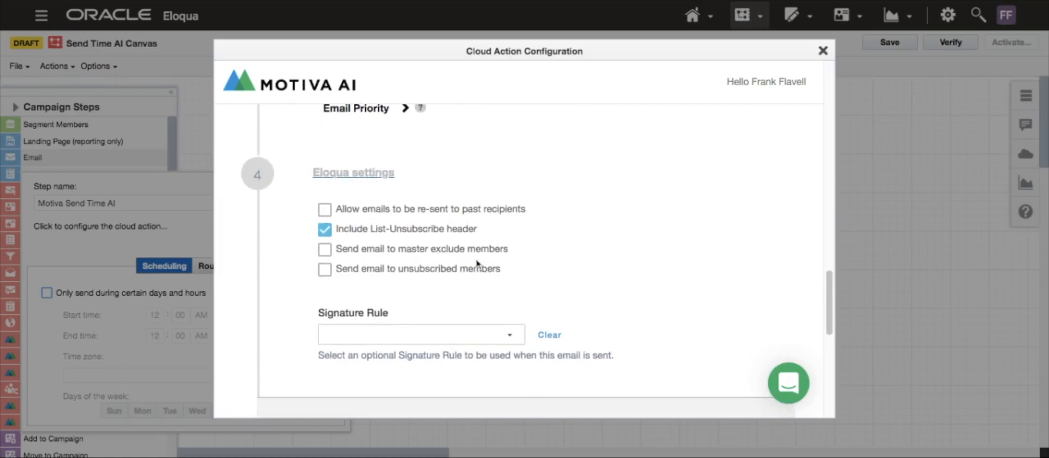
click(326, 230)
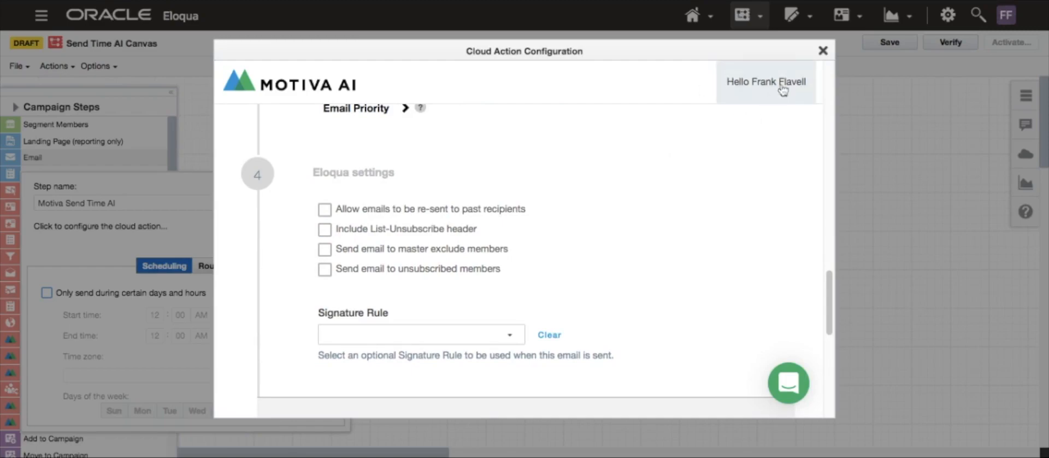
click(824, 54)
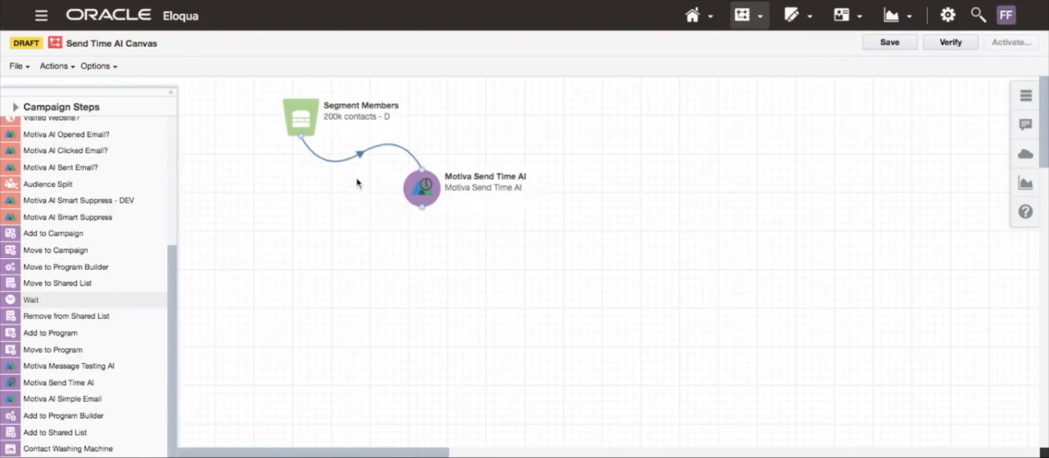
- Add a Wait step below the Motiva Send Time AI step and connect the two
mouse_move(428, 196)
mouse_down()
mouse_move(431, 211)
mouse_move(427, 195)
mouse_up()
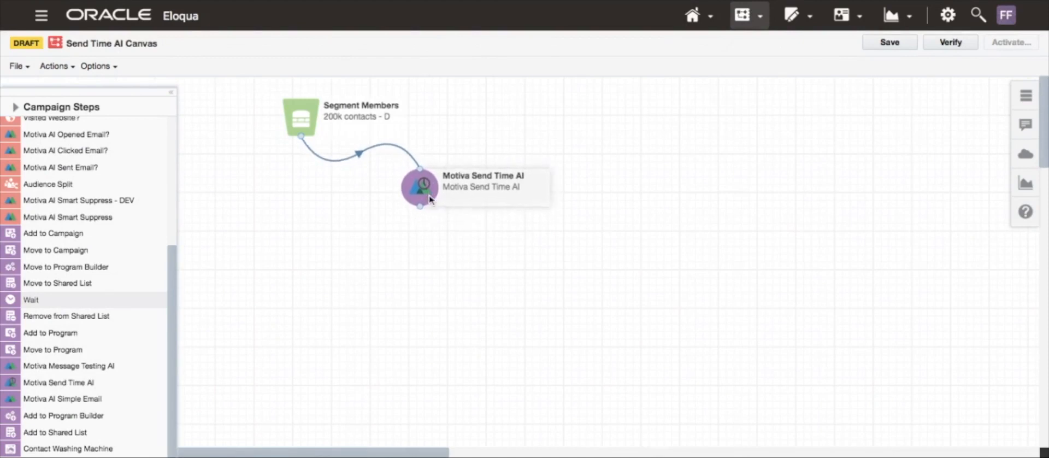
drag(426, 194, 418, 193)
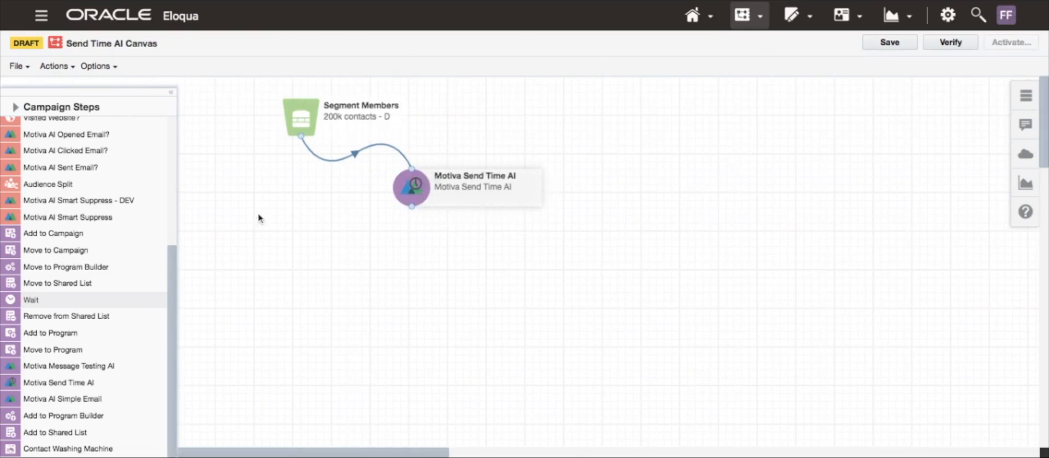
drag(416, 195, 420, 190)
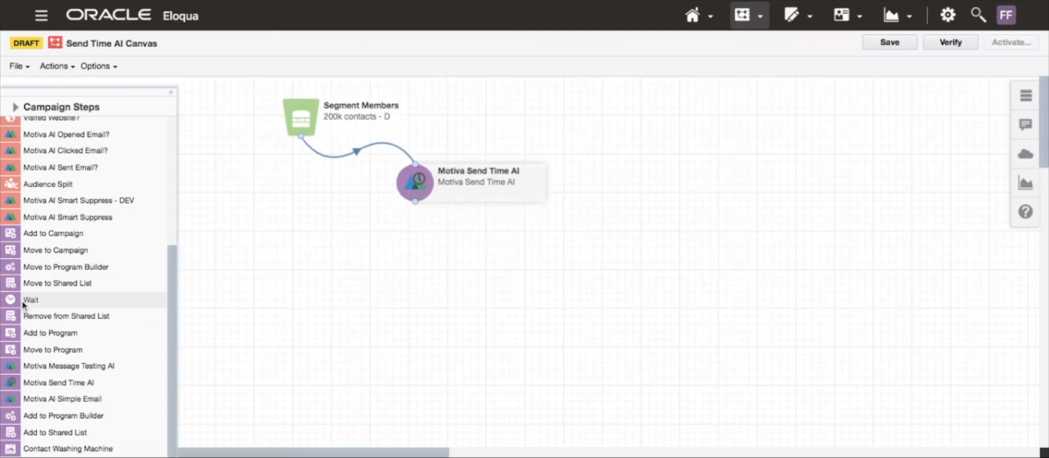
drag(15, 302, 465, 257)
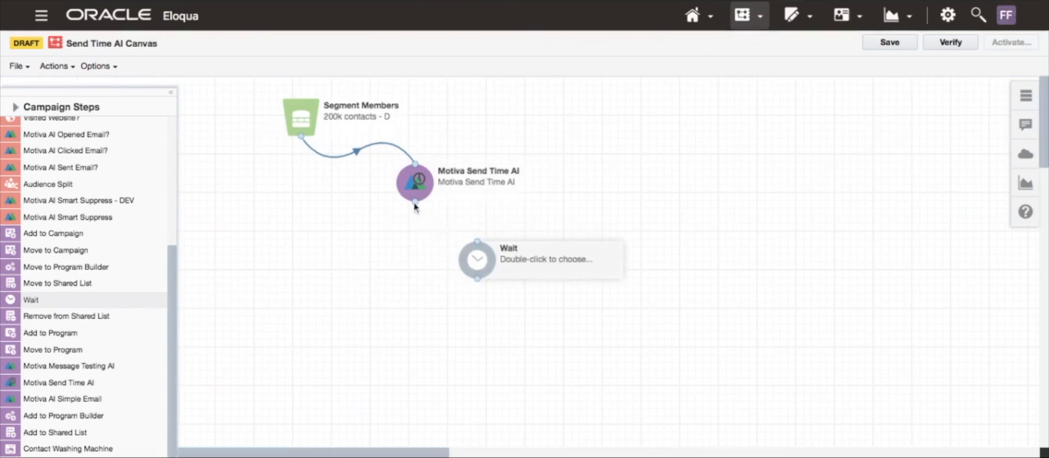
drag(415, 202, 480, 252)
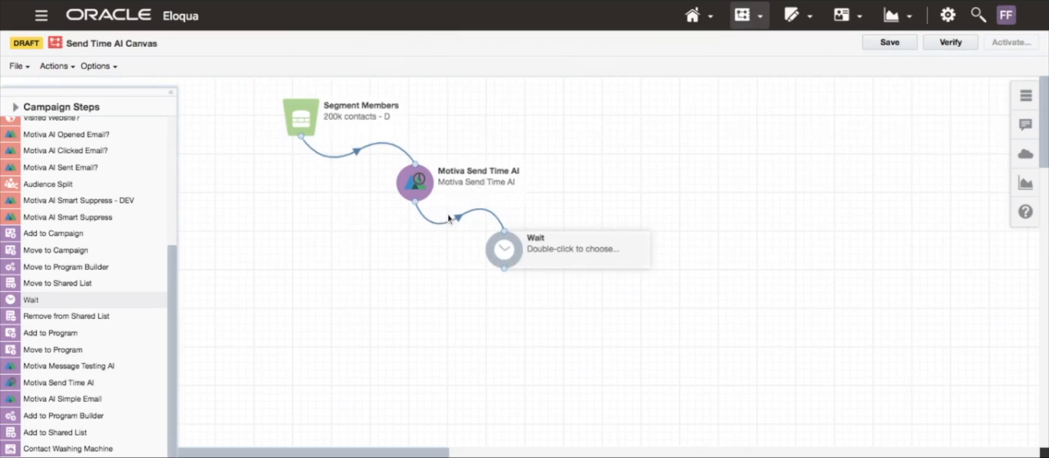
drag(509, 252, 518, 256)
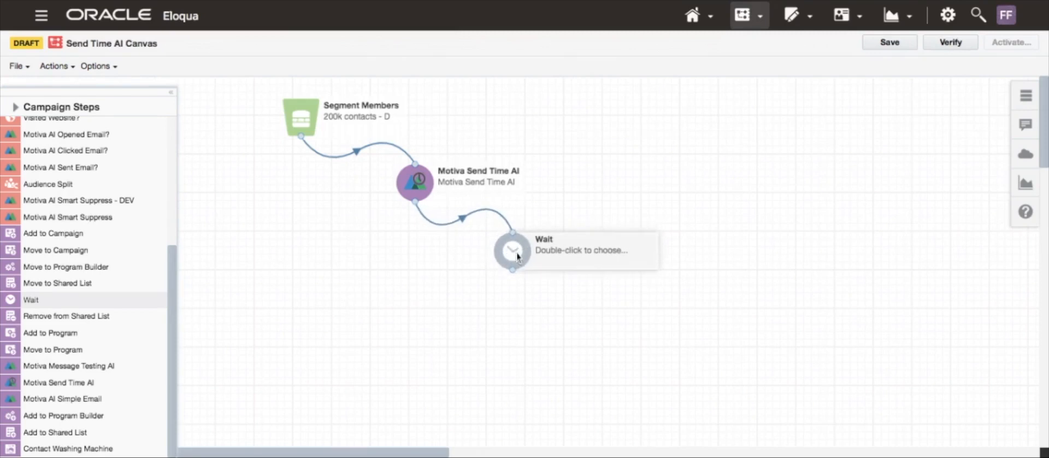
- Set the Wait step to wait 2 Weeks
double_click(518, 256)
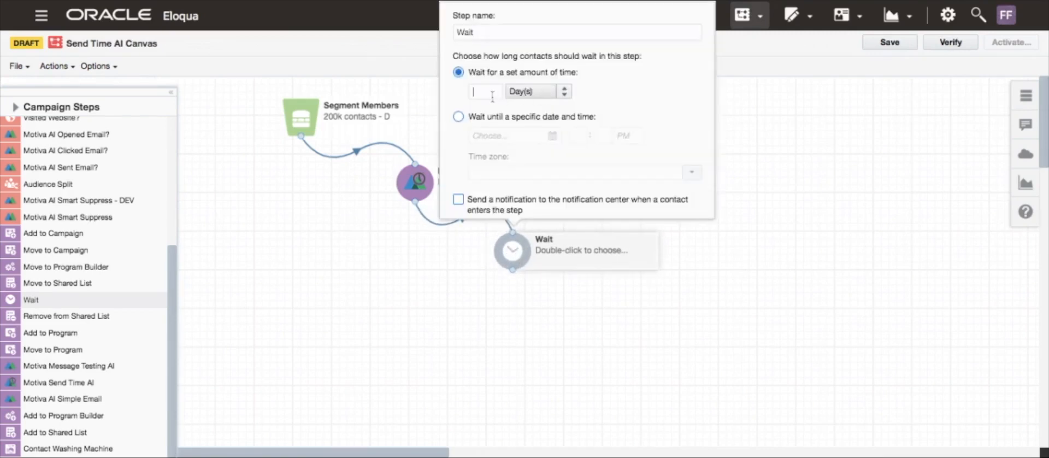
text(2)
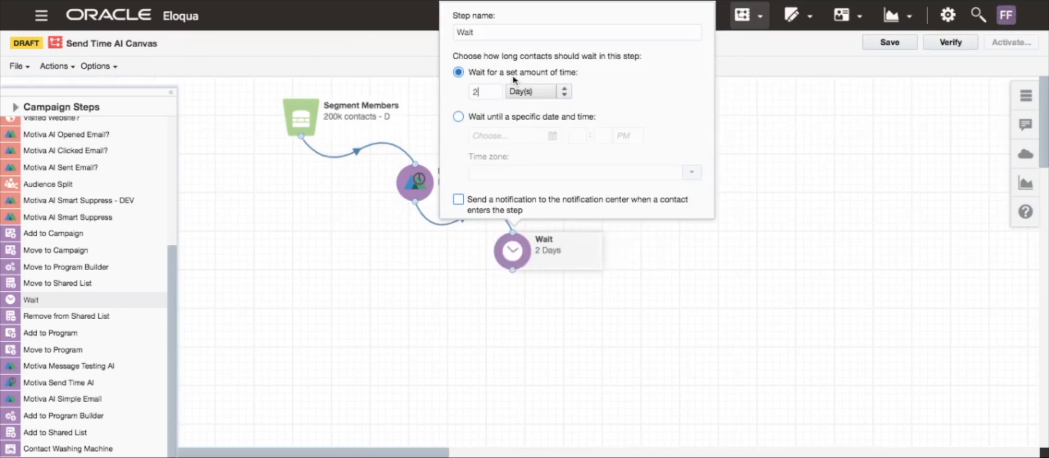
click(565, 92)
click(542, 107)
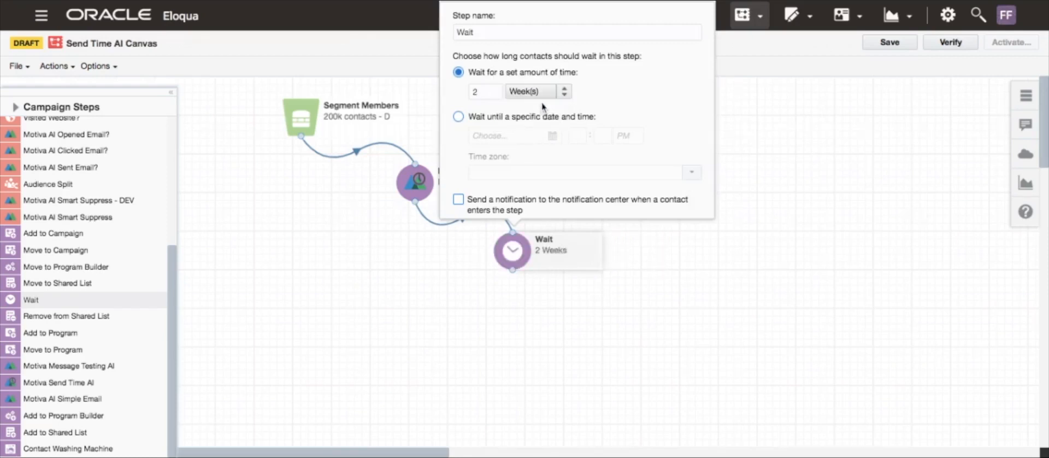
click(586, 287)
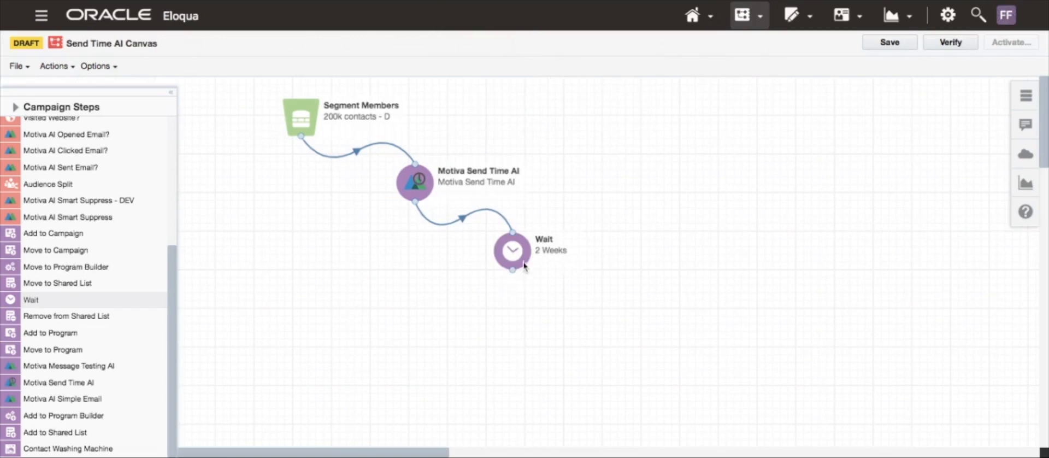
- Reposition the Wait step and change its wait time to 2 Days
mouse_move(518, 257)
mouse_down()
mouse_move(515, 279)
mouse_move(508, 268)
mouse_up()
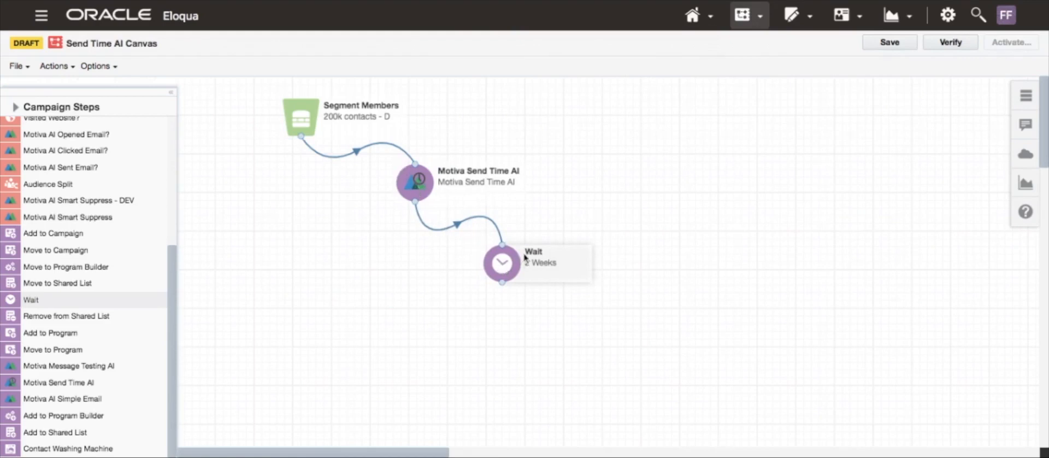
click(506, 266)
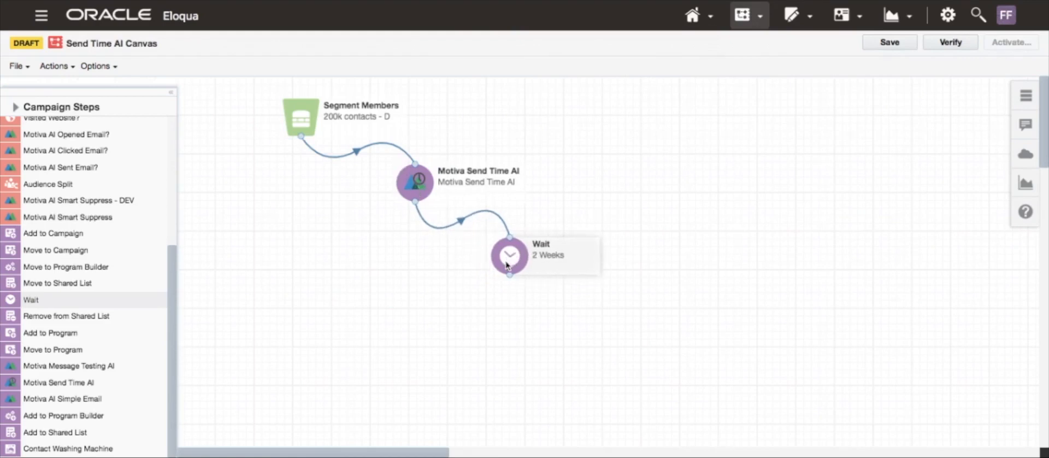
drag(515, 257, 503, 261)
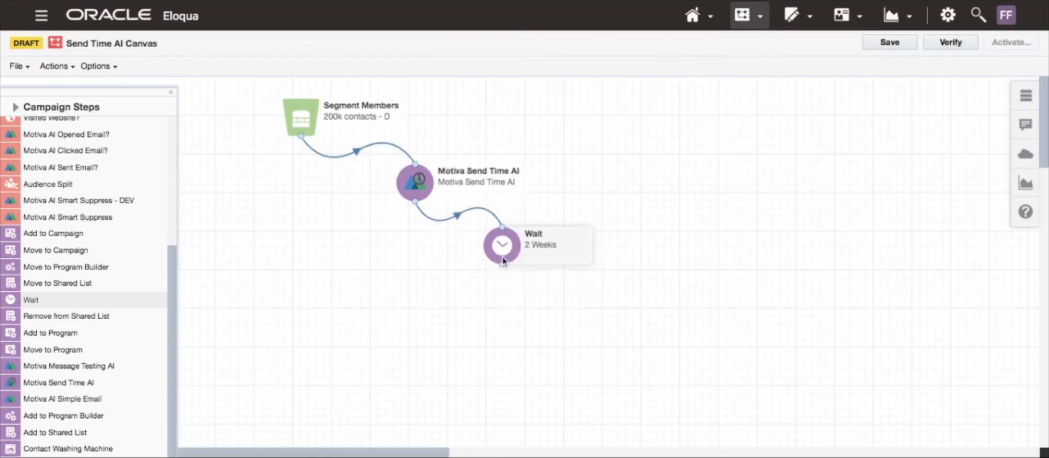
double_click(503, 252)
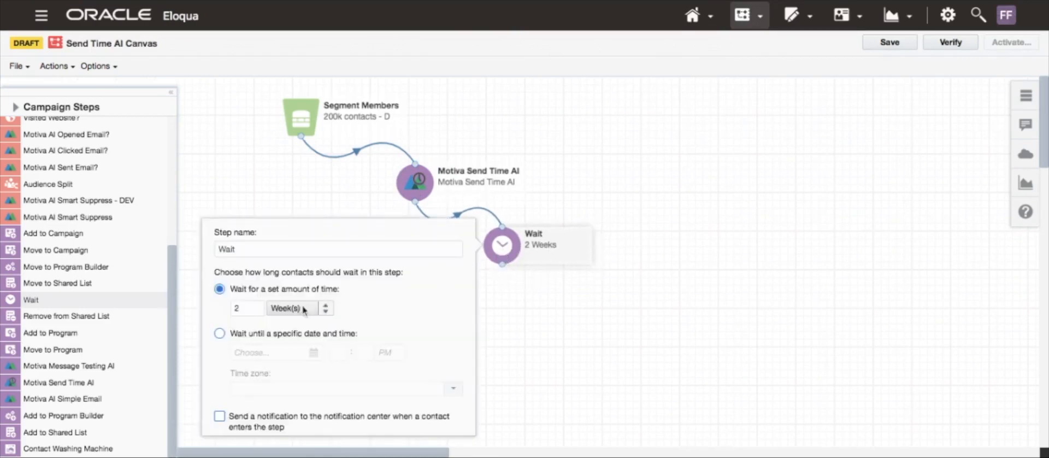
click(327, 308)
click(295, 294)
click(509, 252)
drag(509, 253, 518, 250)
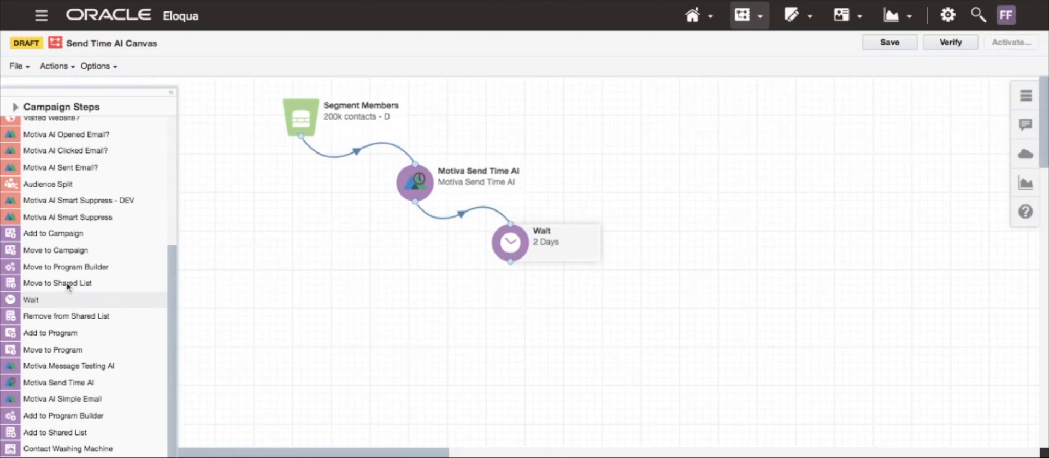
- Add an Opened Email? decision step below the Wait step and connect them
scroll(68, 285, up, 5)
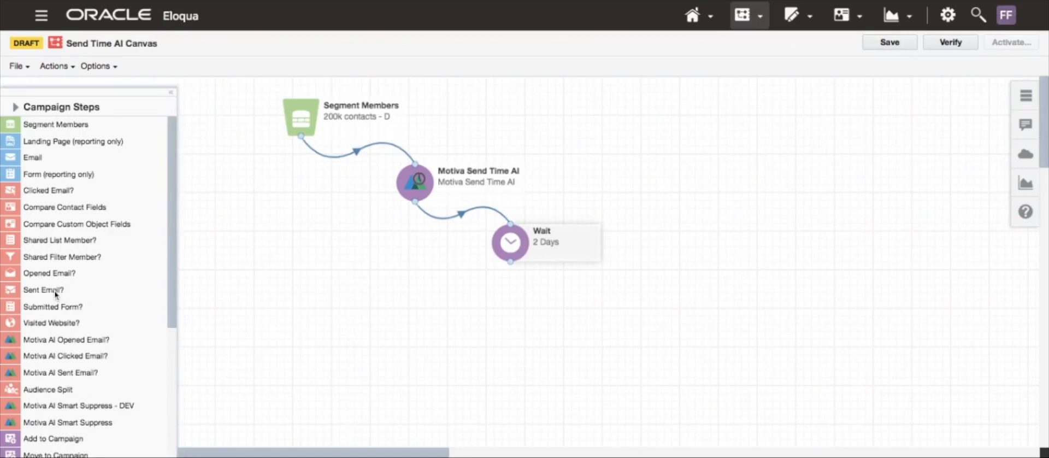
double_click(54, 275)
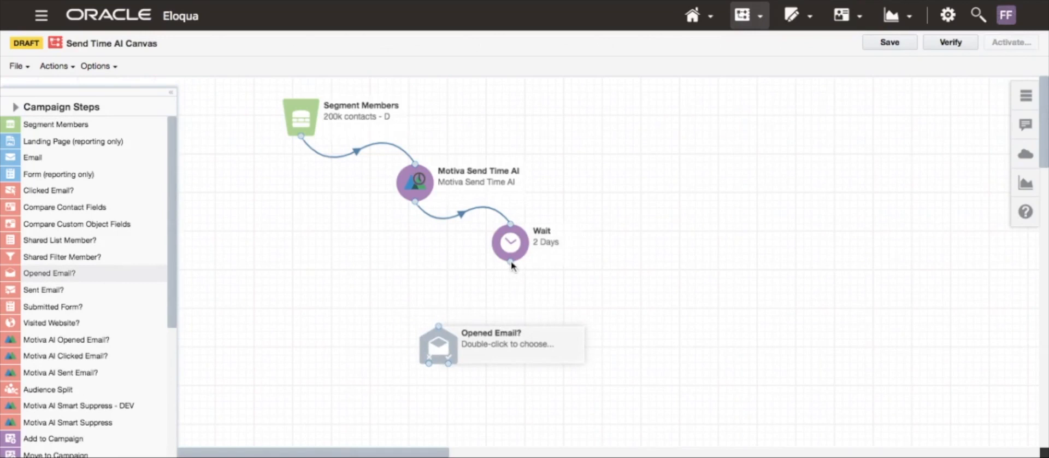
mouse_move(510, 262)
mouse_down()
mouse_move(447, 305)
mouse_move(439, 331)
mouse_up()
drag(512, 267, 517, 324)
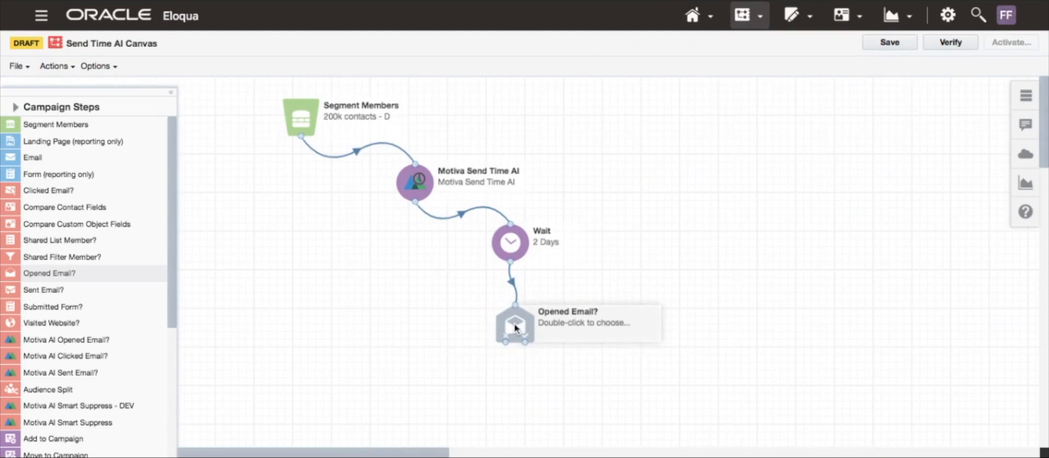
- Set the Opened Email? step to evaluate the email 20k Test 3 and tidy the step positions
double_click(516, 328)
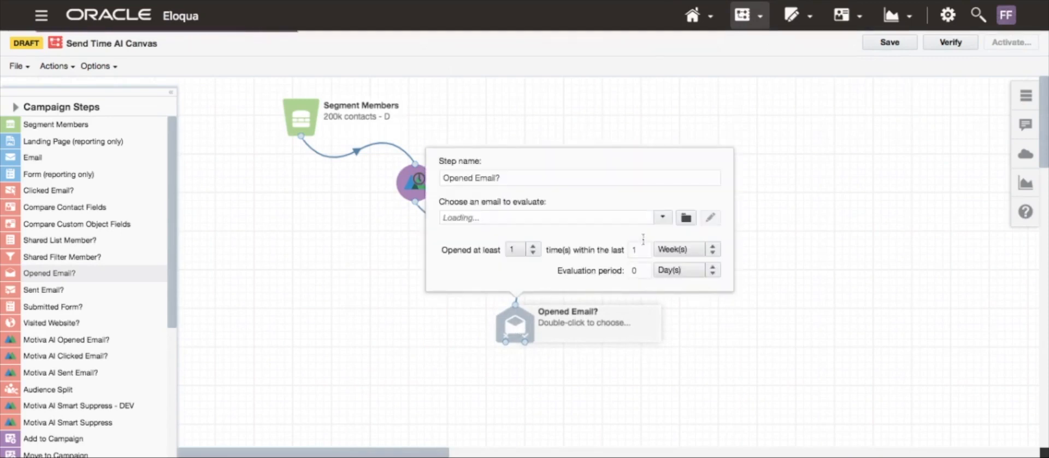
click(663, 218)
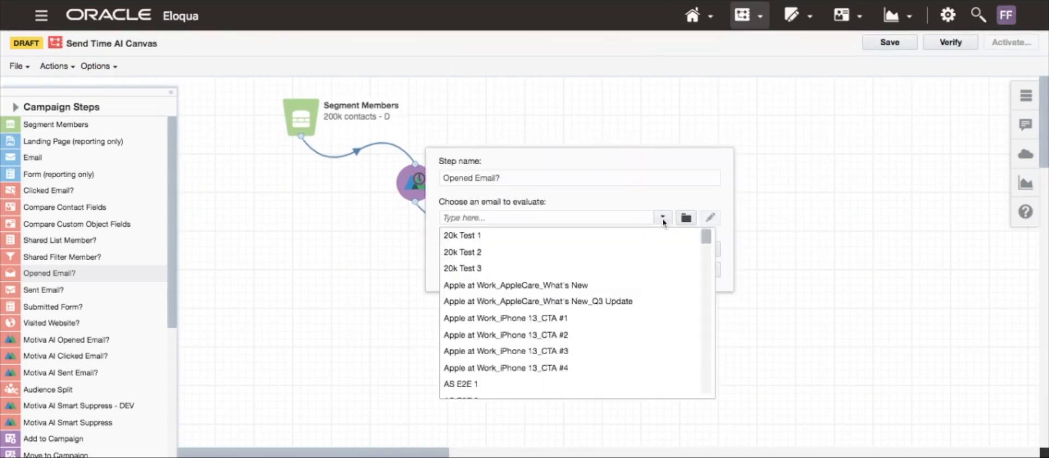
click(523, 269)
click(399, 222)
drag(419, 186, 415, 189)
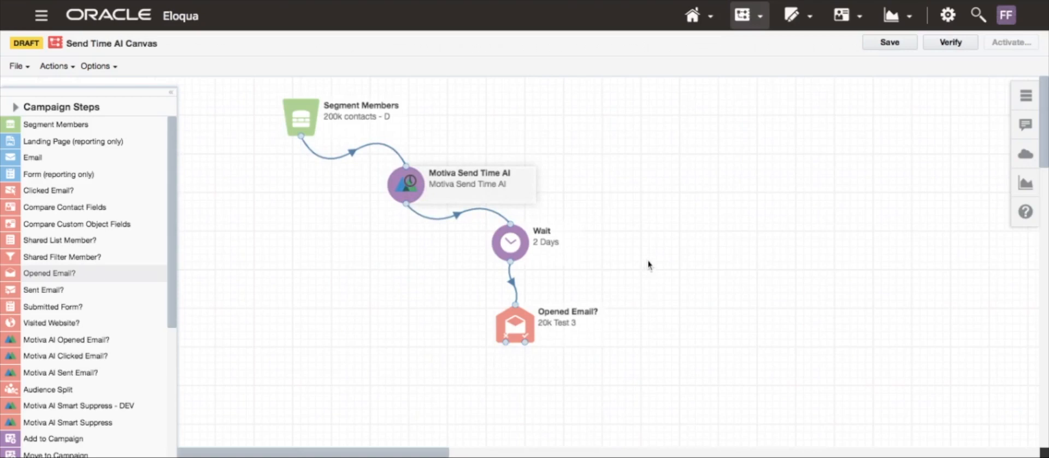
drag(528, 327, 545, 313)
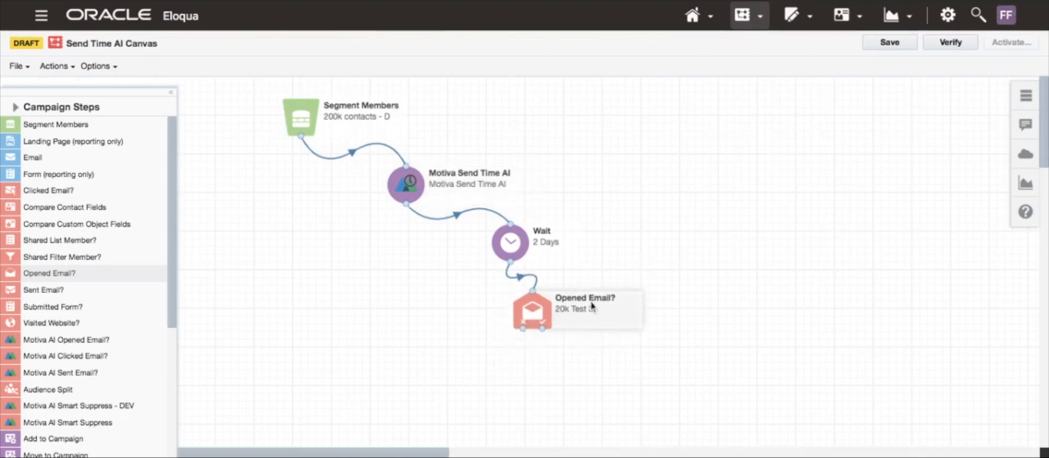